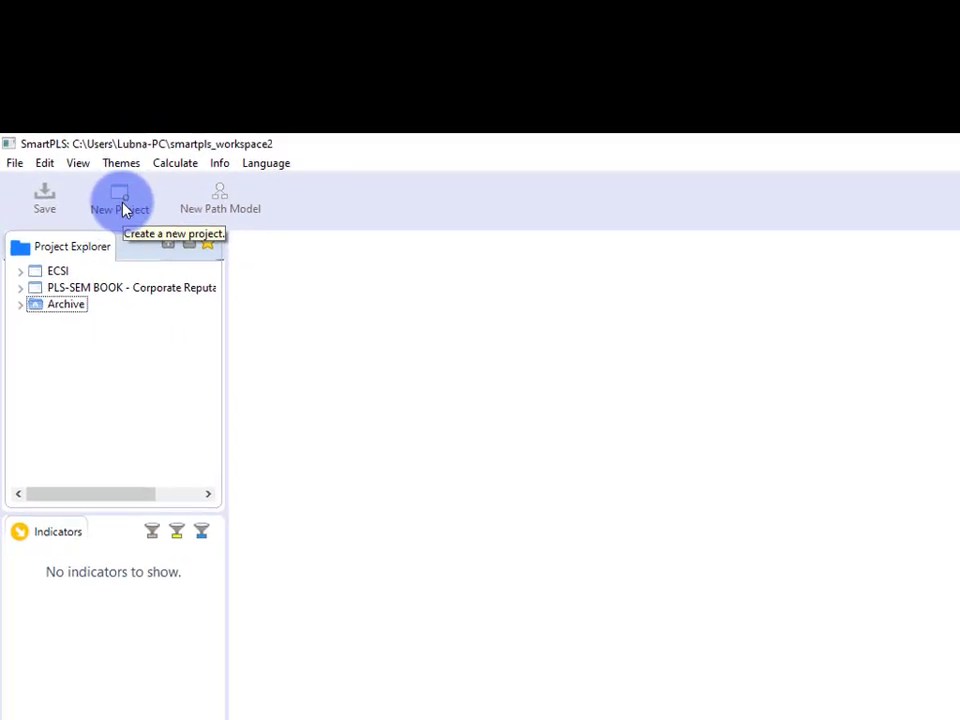
- Create a new empty project named Project-1
click(128, 207)
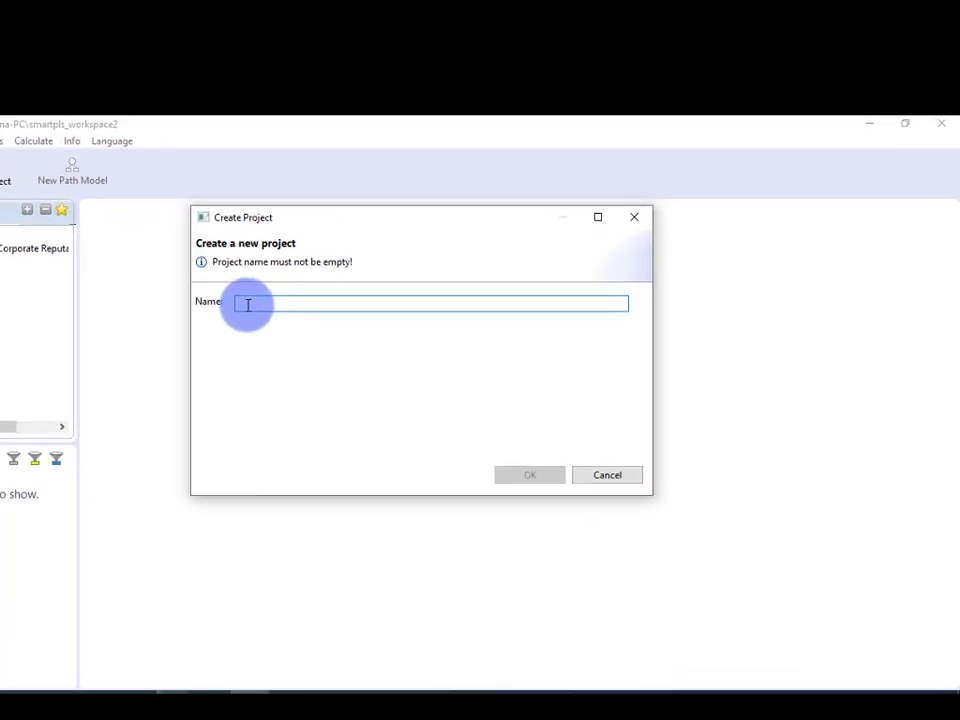
text(Project-1)
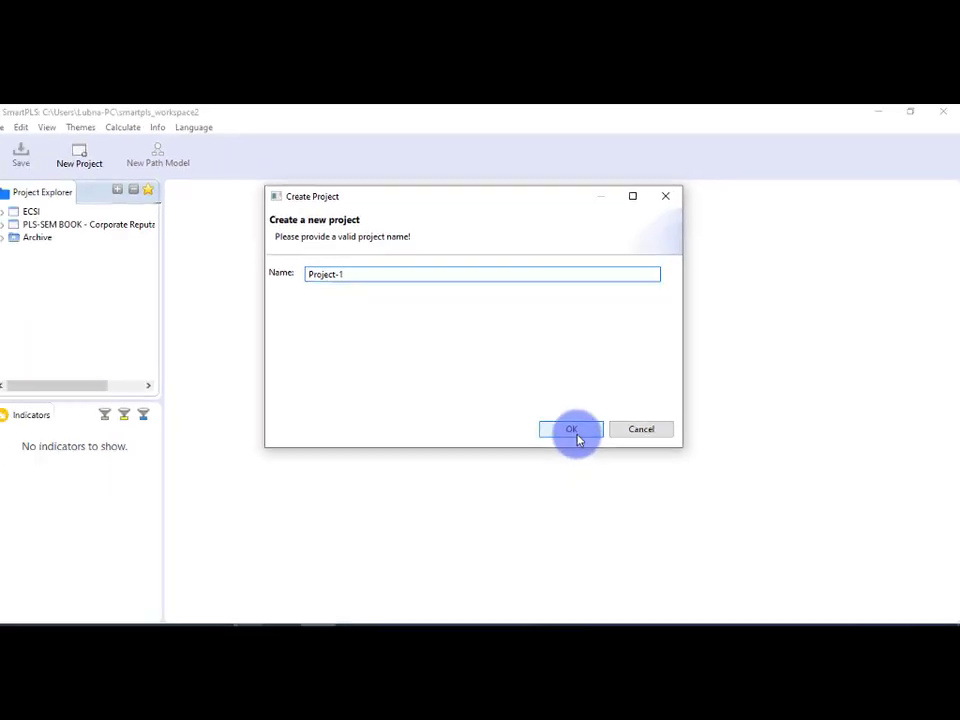
click(574, 432)
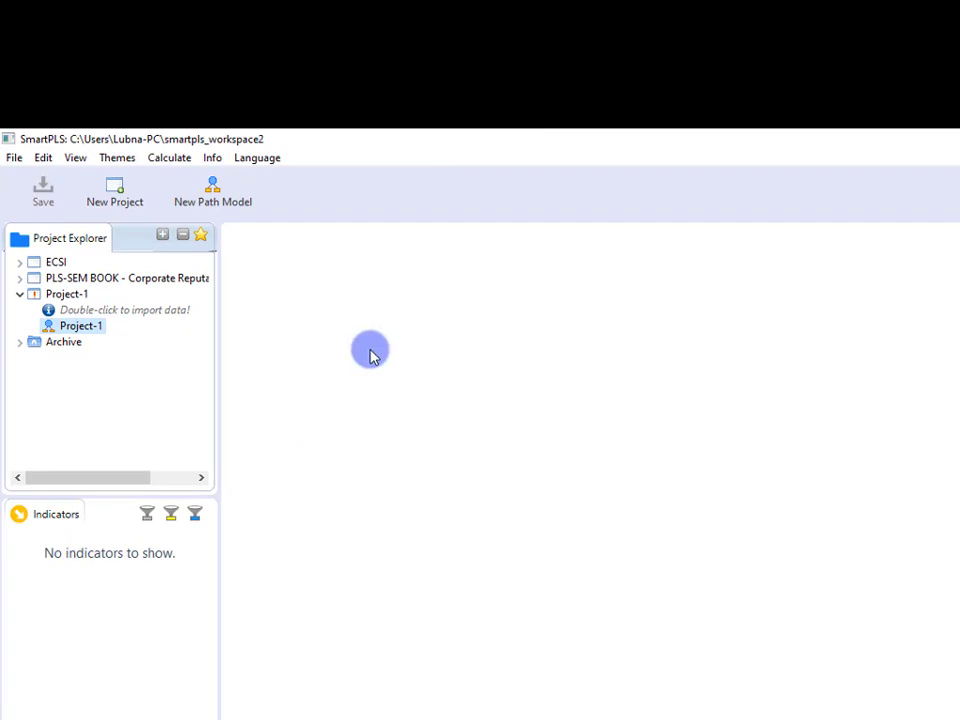
- Browse the File and Themes menus and the neighbouring menus without choosing any command
click(14, 157)
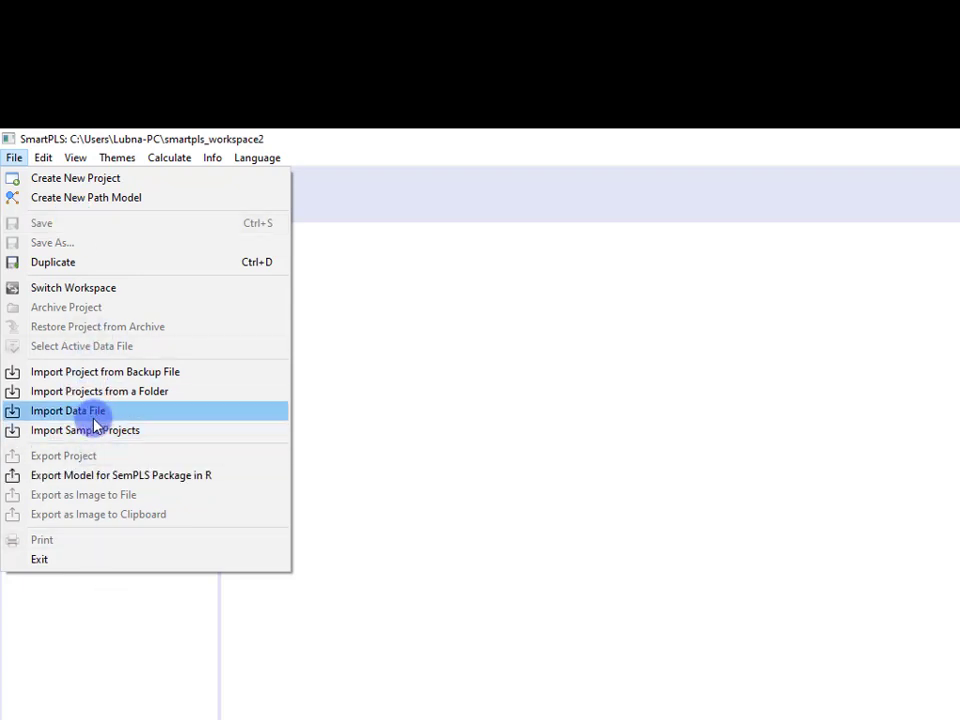
click(476, 375)
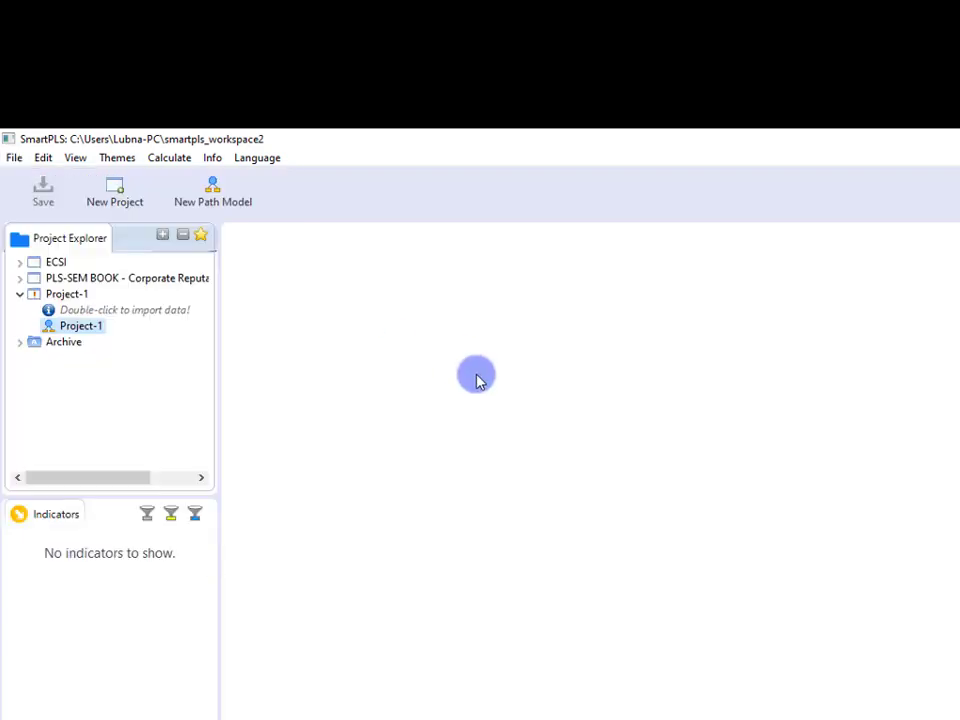
click(120, 160)
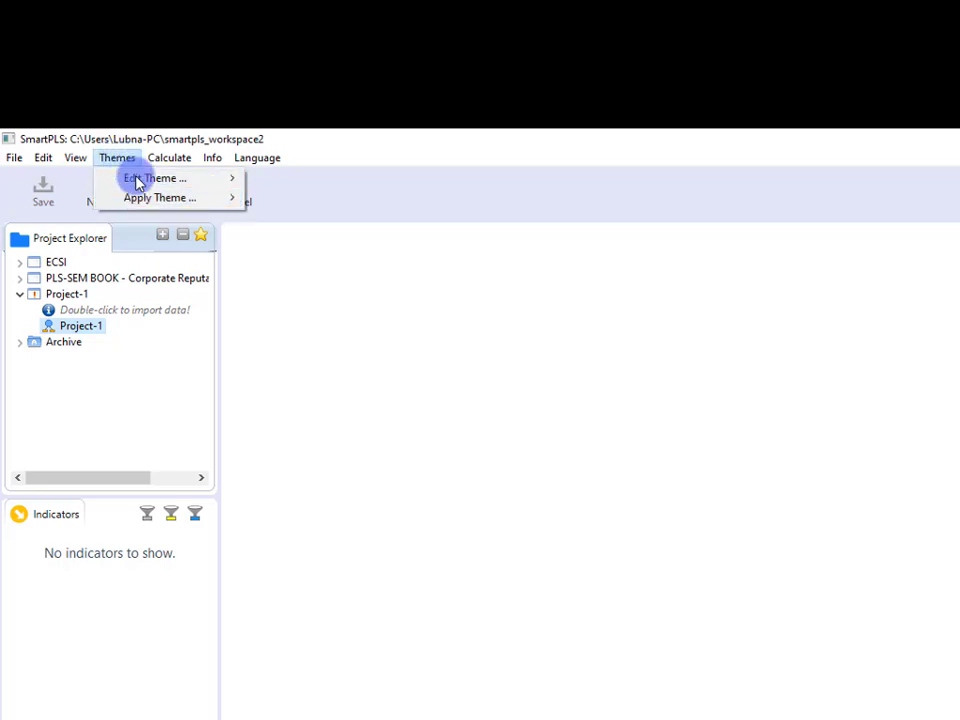
mouse_move(166, 203)
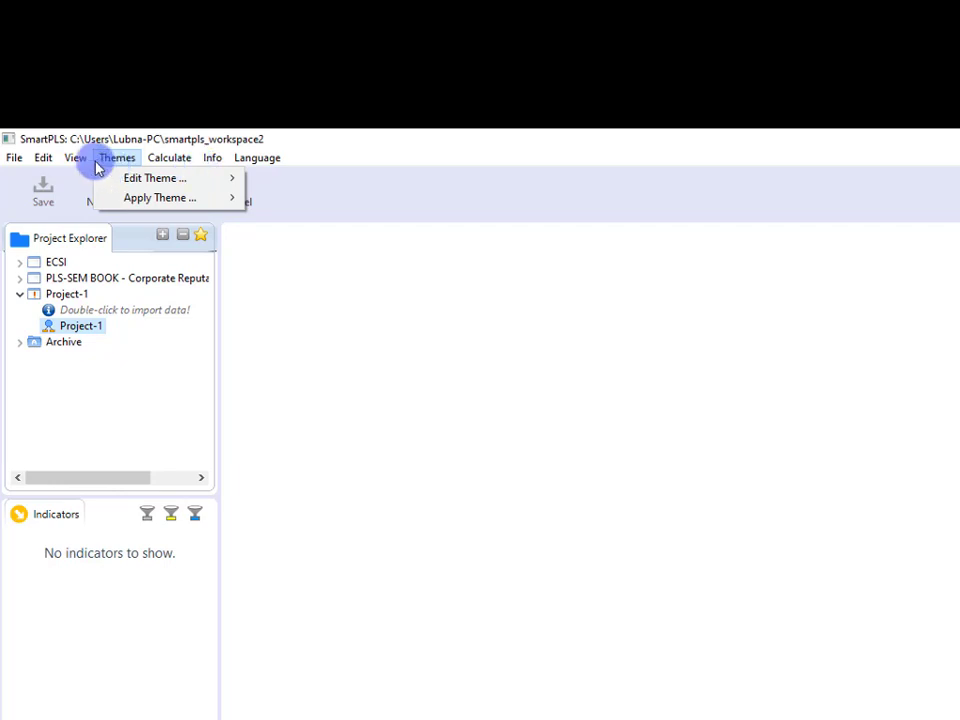
mouse_move(171, 158)
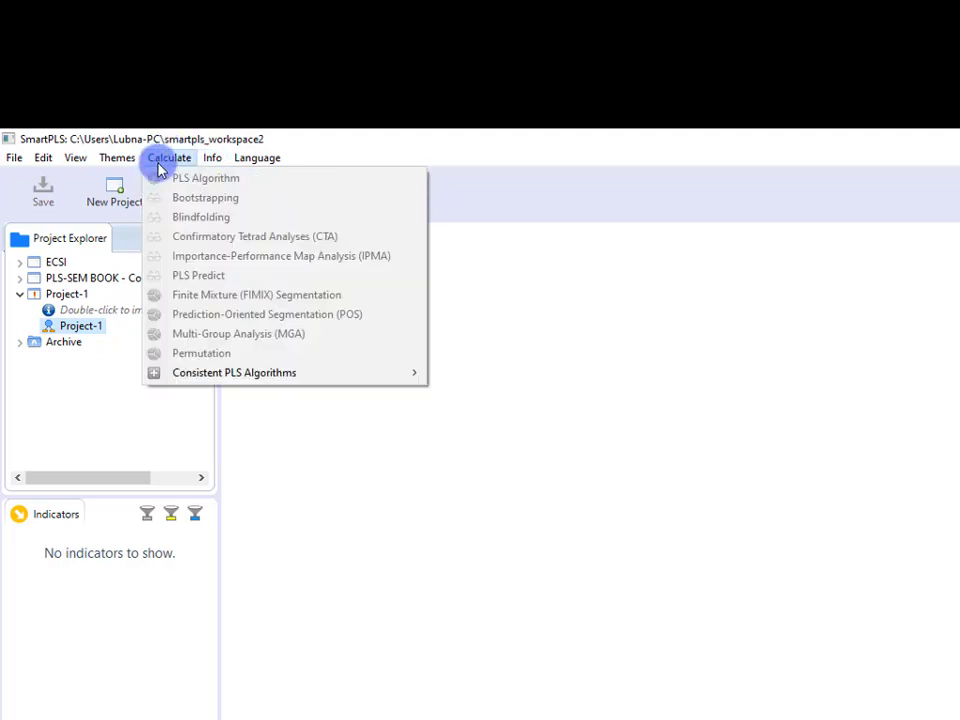
mouse_move(215, 160)
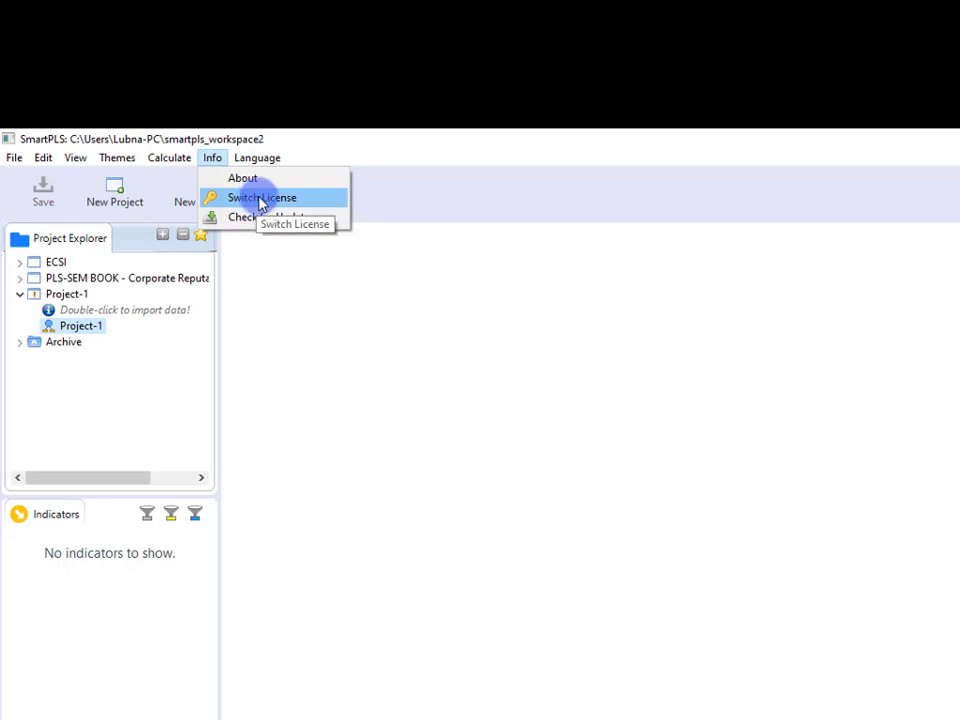
mouse_move(261, 160)
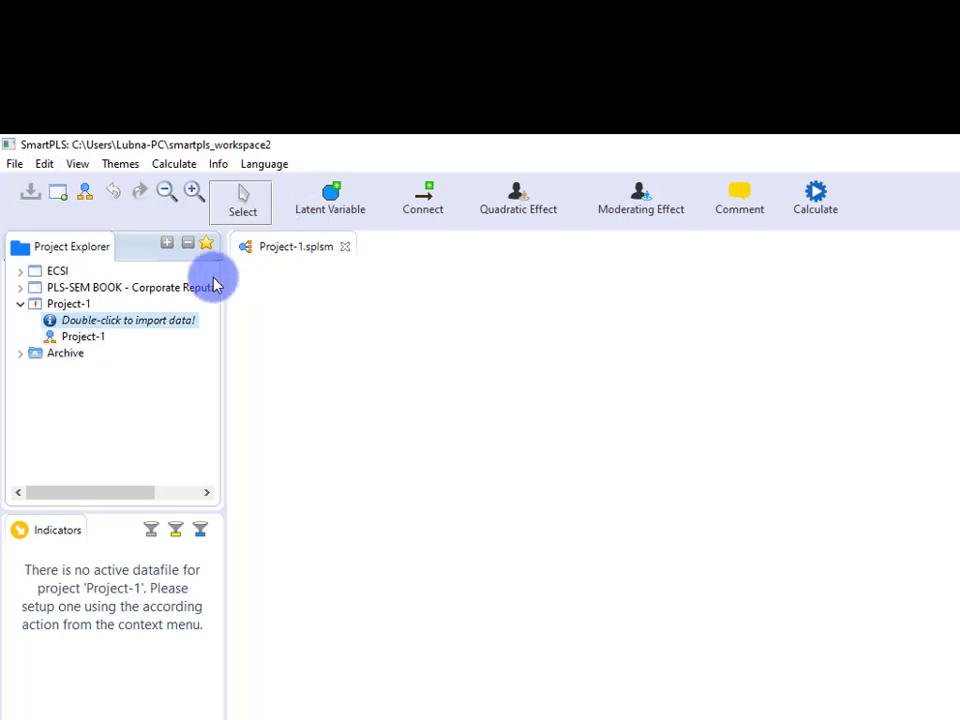
double_click(125, 328)
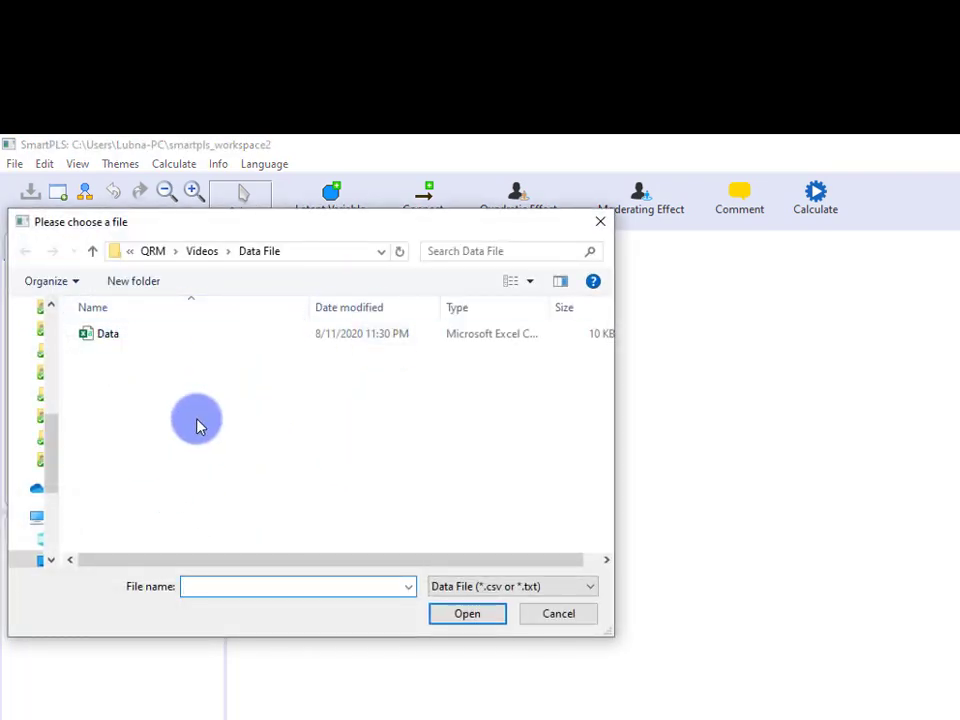
key(Escape)
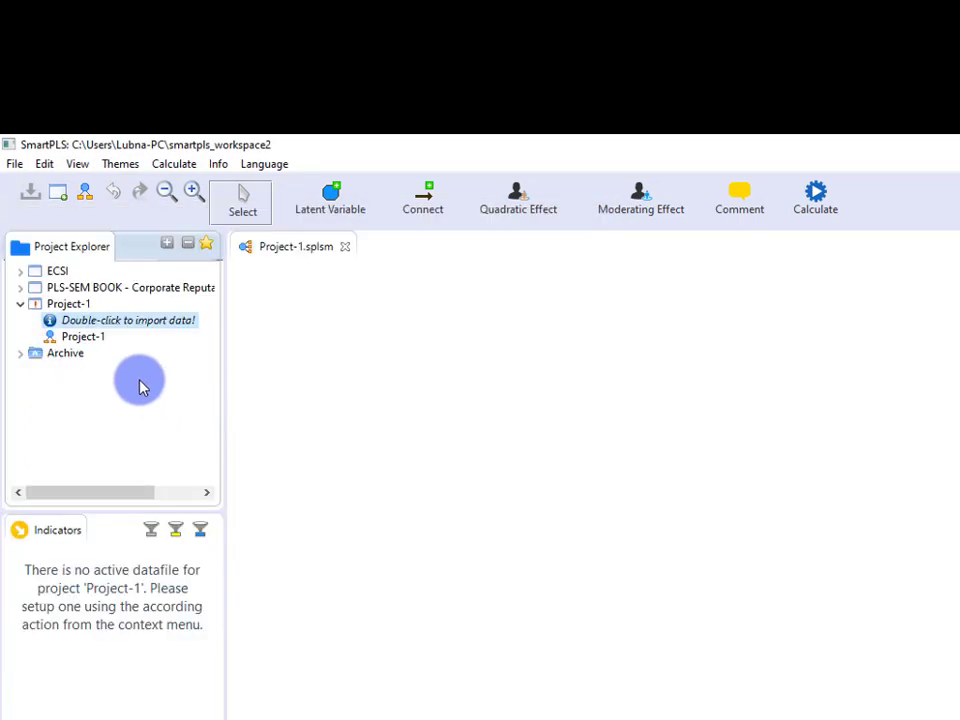
right_click(87, 343)
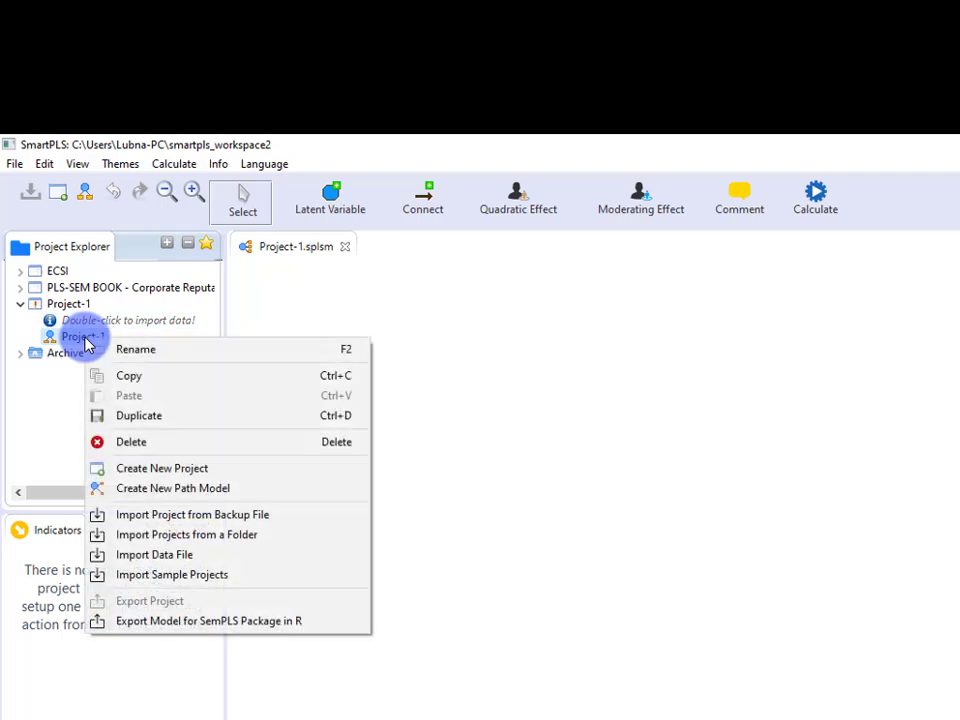
click(188, 560)
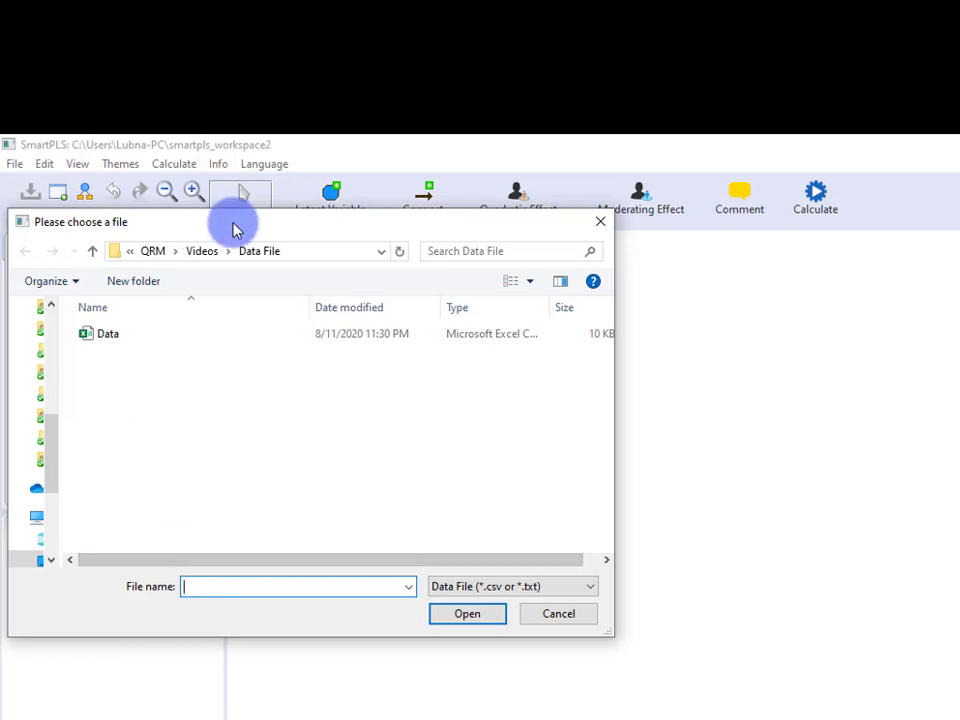
drag(231, 229, 268, 225)
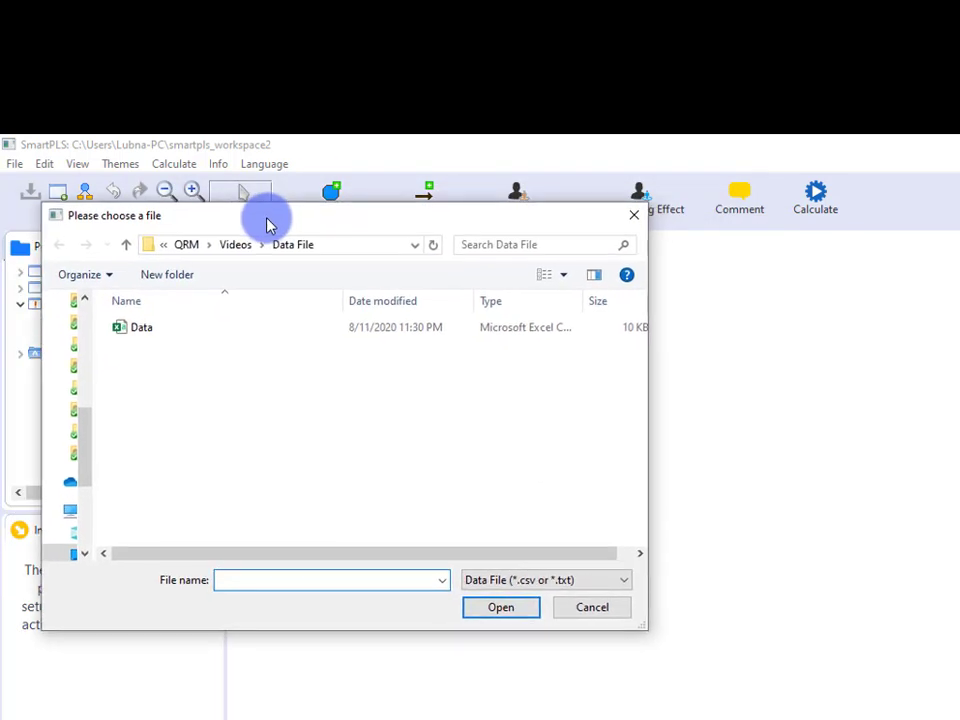
key(Escape)
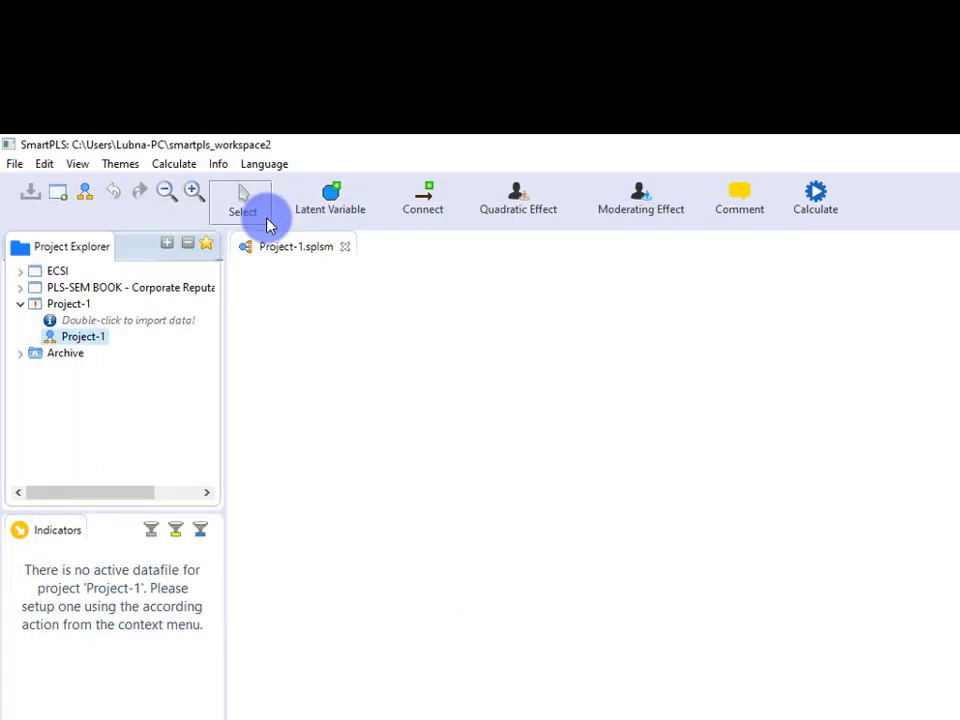
click(12, 162)
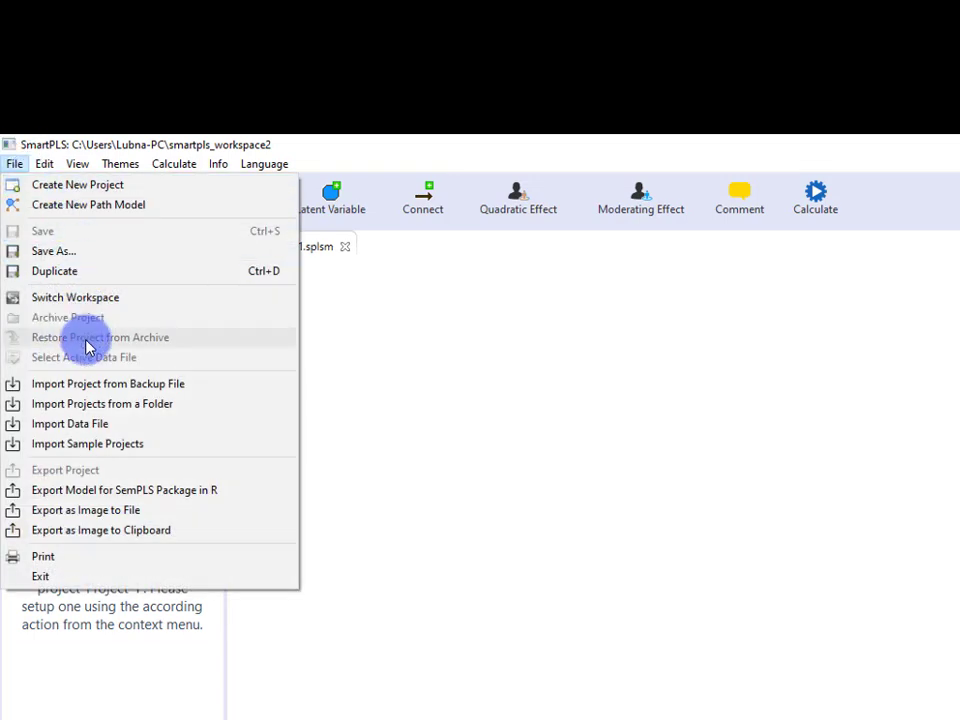
click(123, 430)
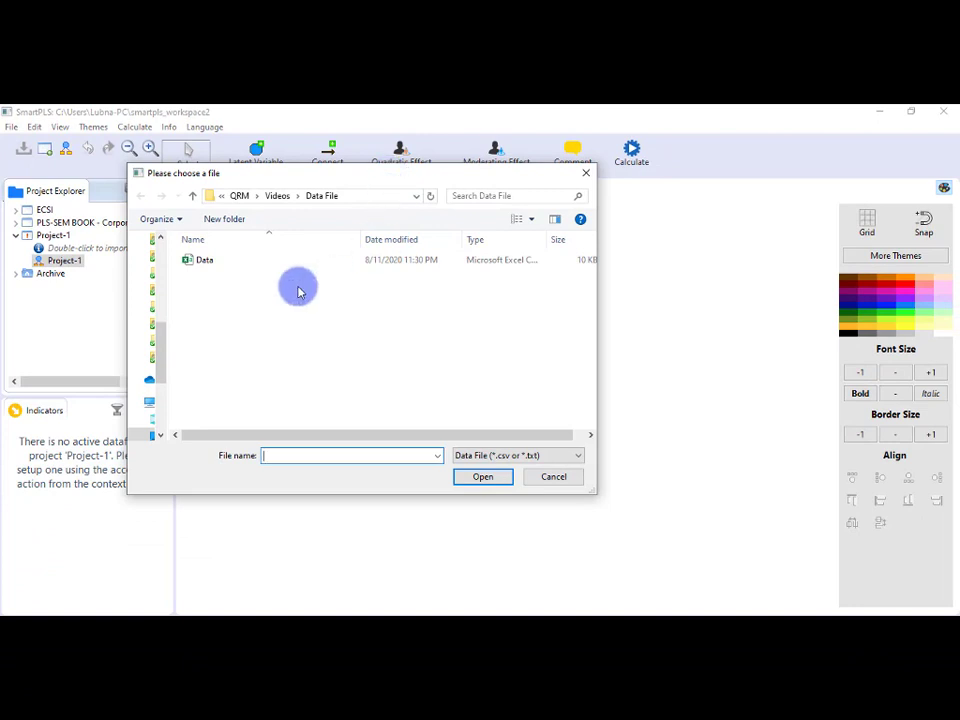
key(Escape)
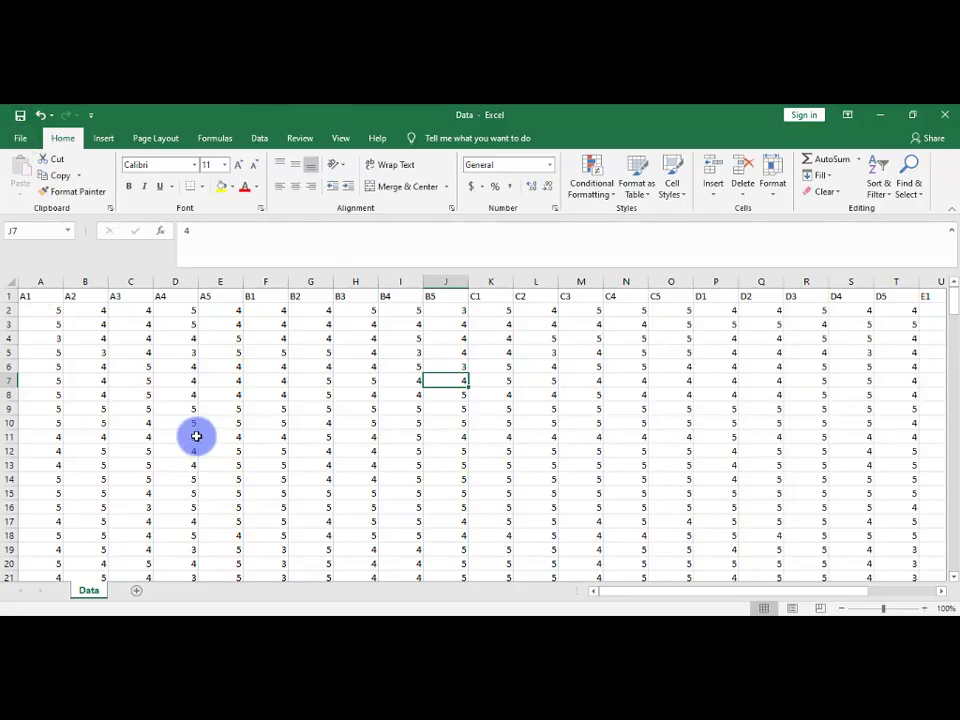
- Save a copy of the Data workbook as CSV (Comma delimited), replacing the existing Data.csv
scroll(187, 430, down, 12)
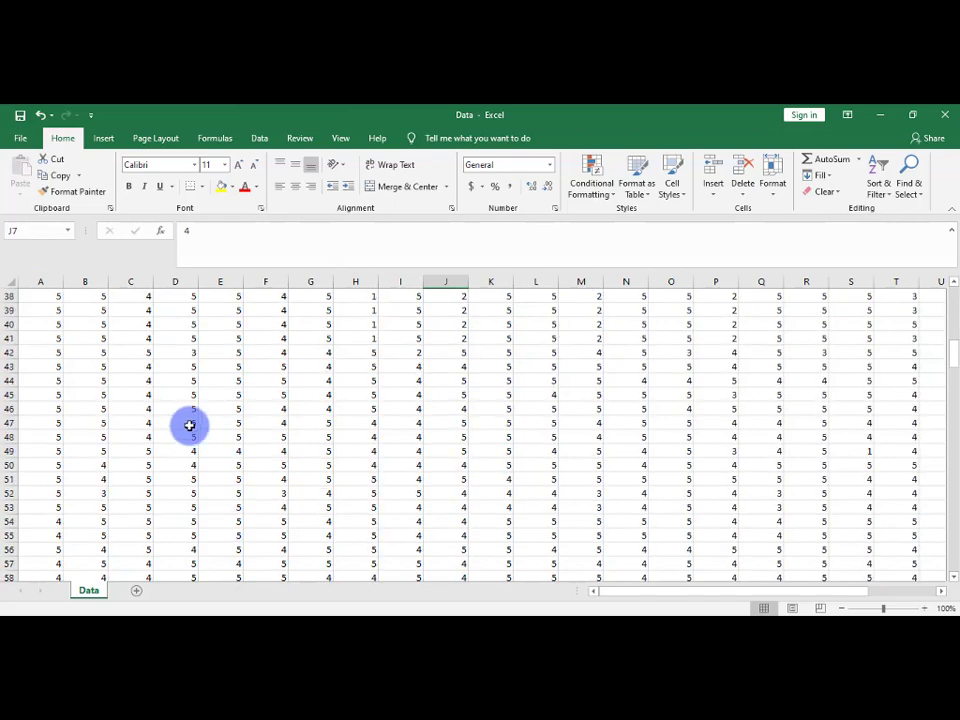
scroll(178, 381, up, 12)
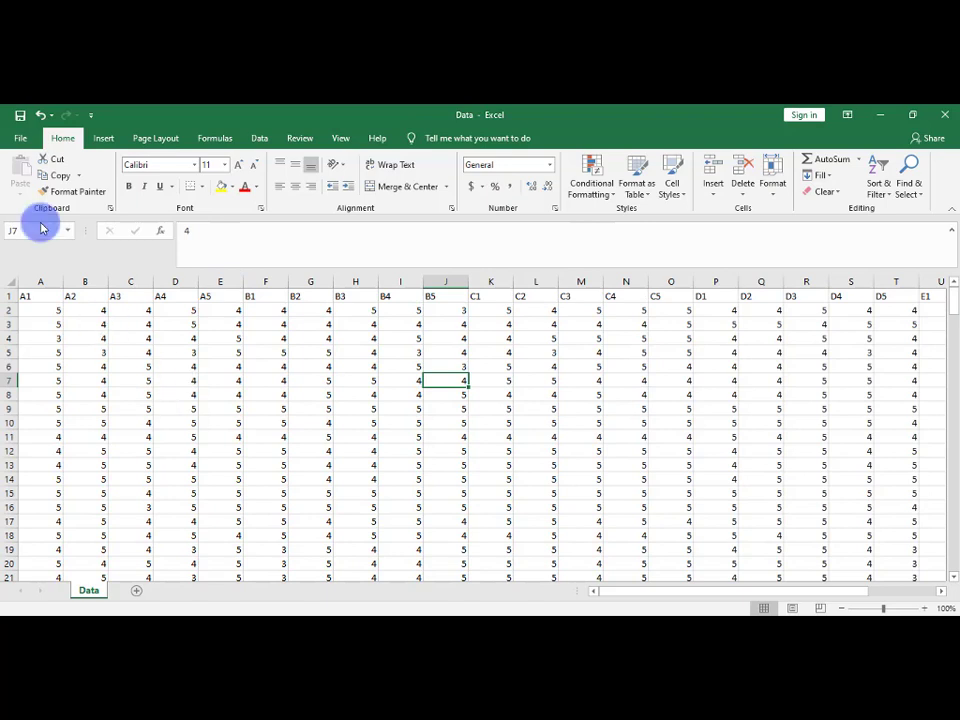
click(15, 143)
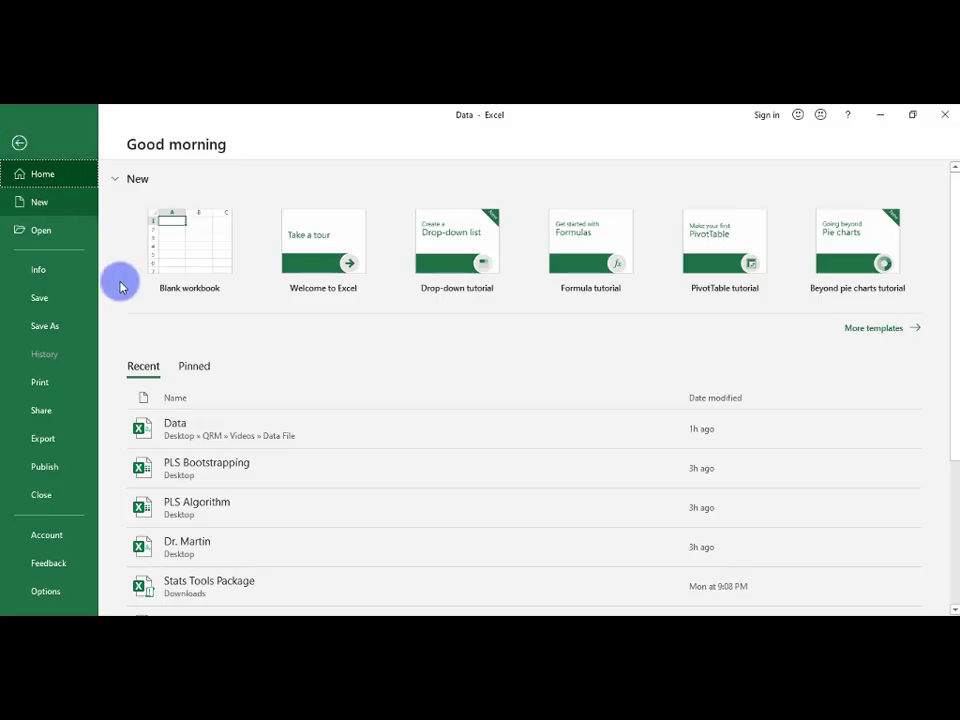
click(62, 327)
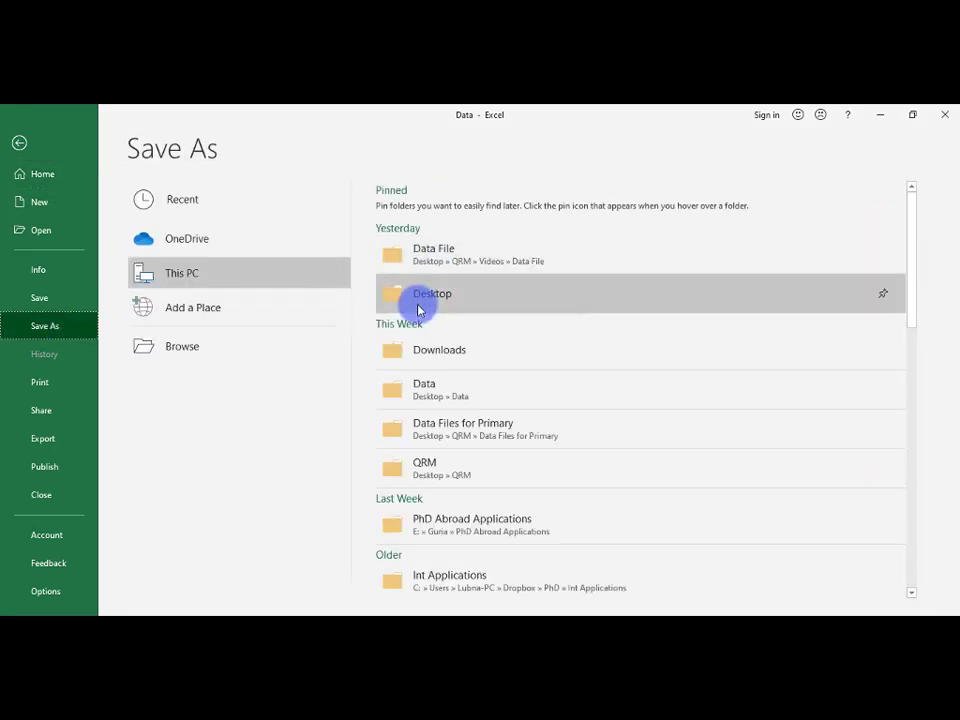
click(418, 308)
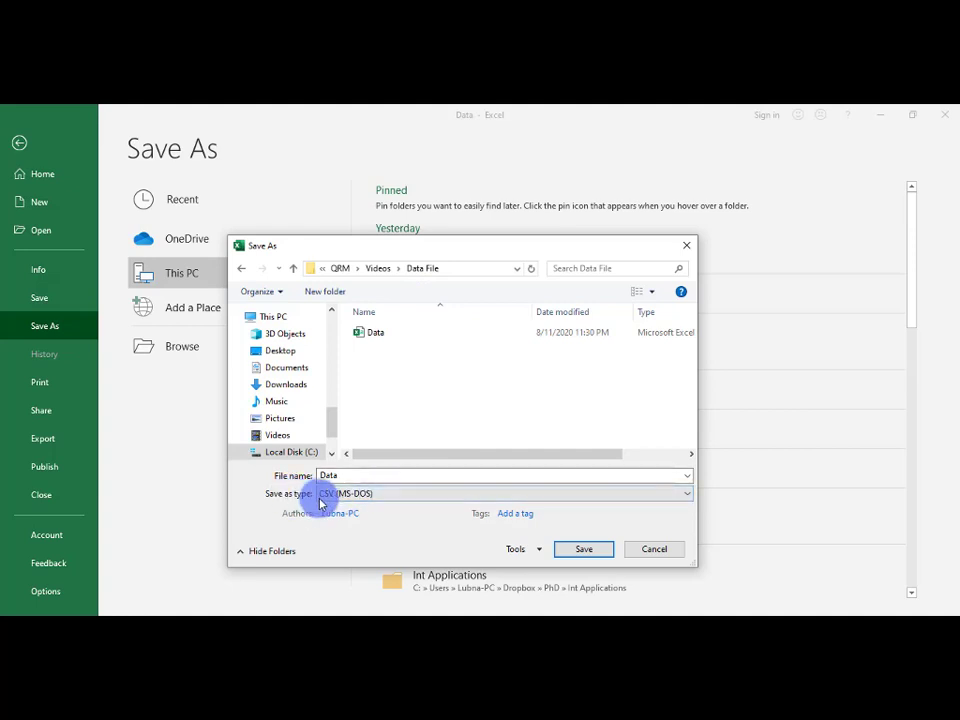
click(354, 495)
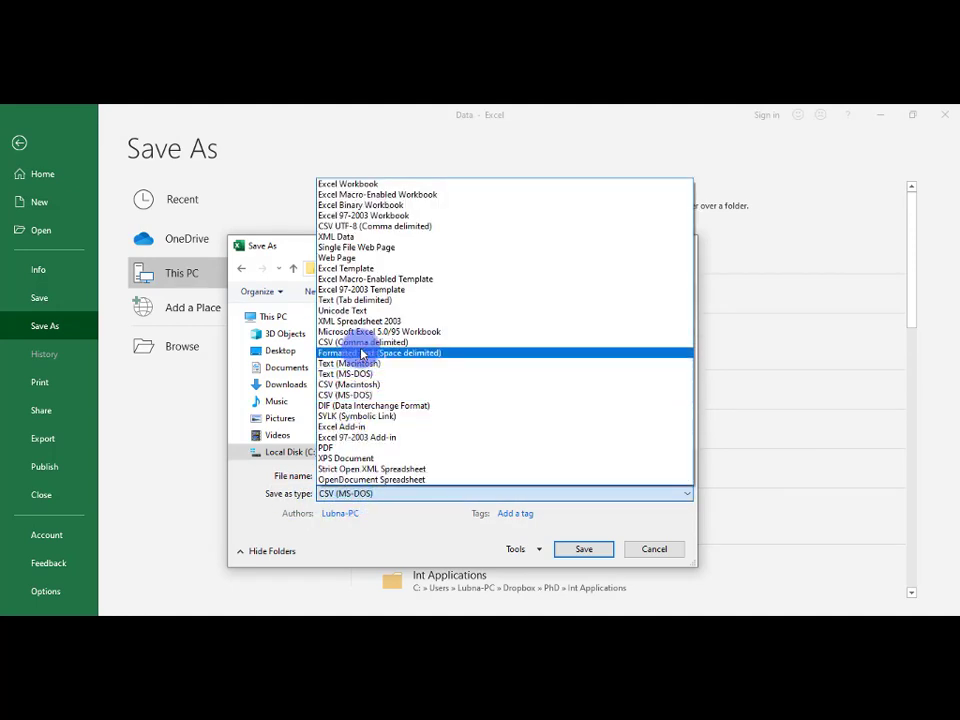
click(362, 343)
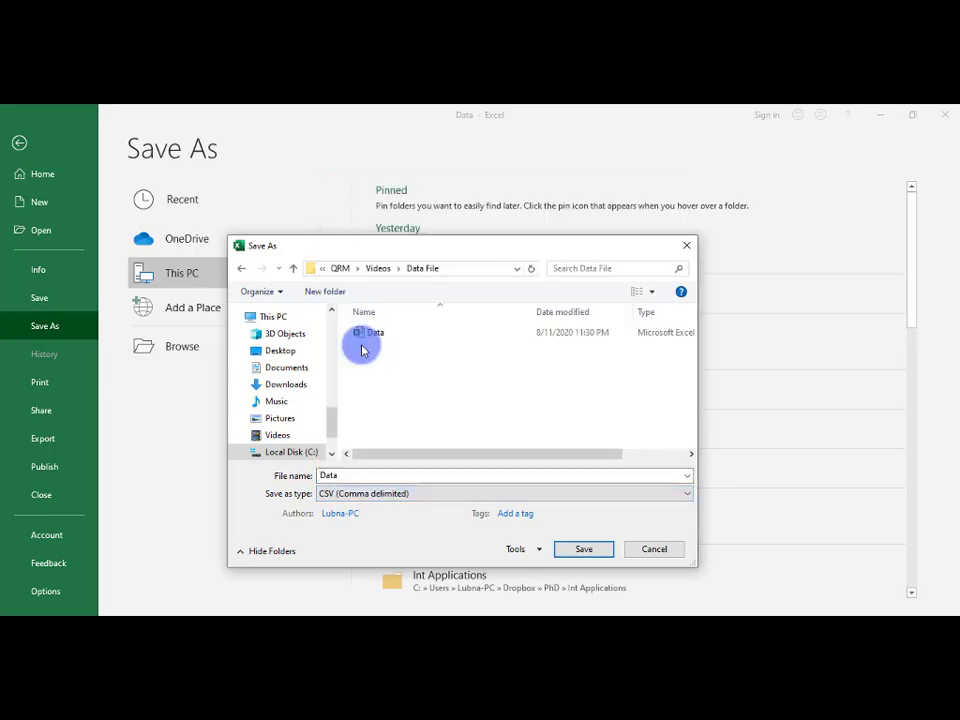
click(570, 552)
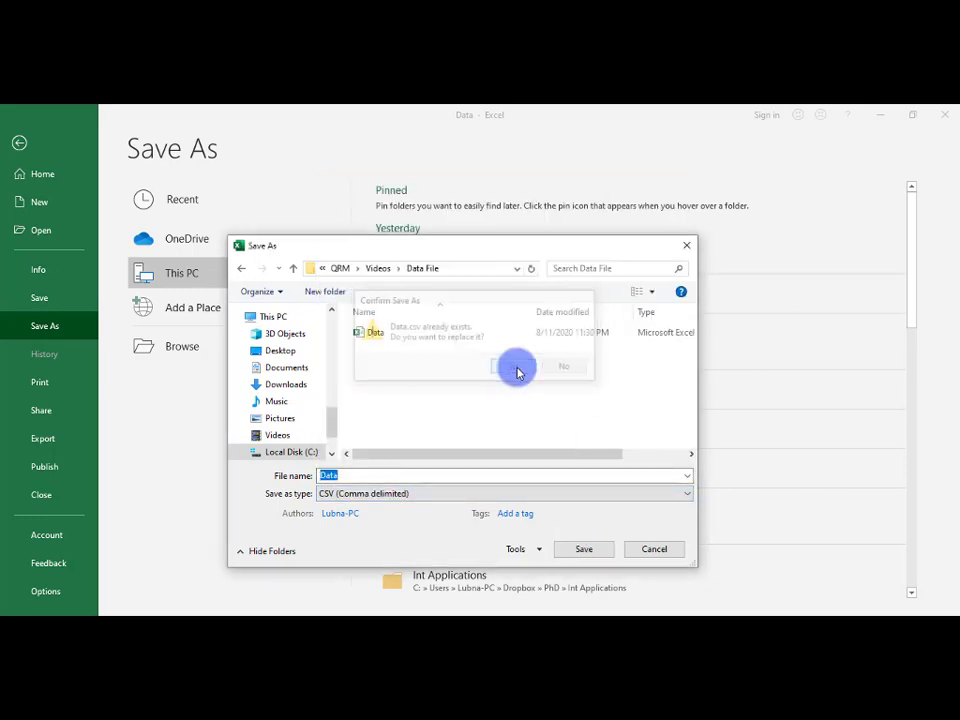
click(514, 368)
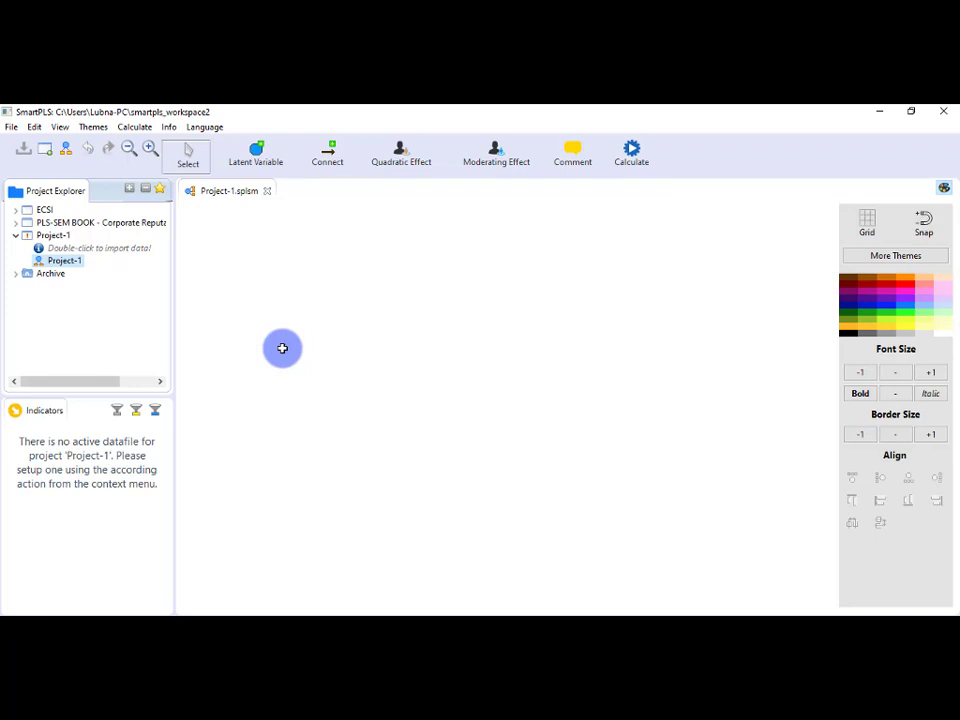
- Import the Data CSV file into Project-1 as the dataset named Data
double_click(76, 250)
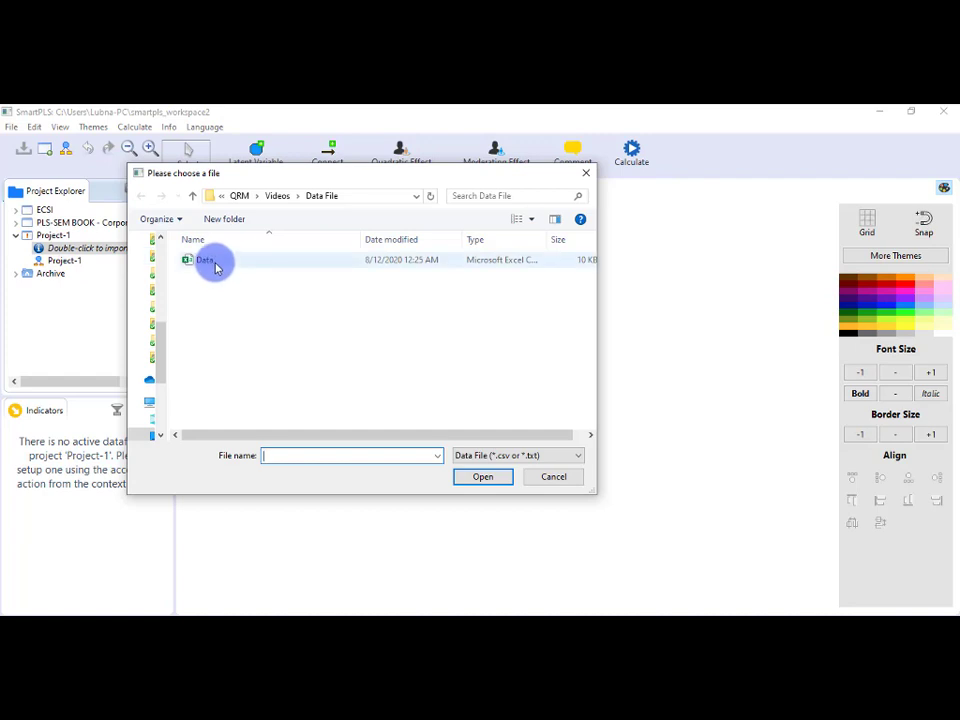
click(208, 262)
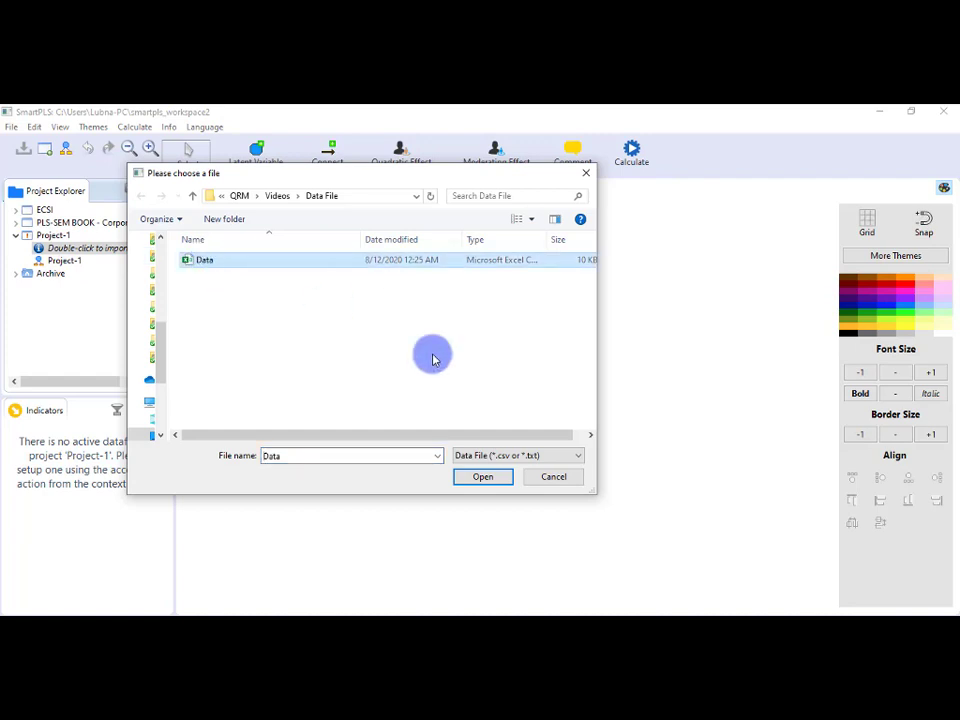
click(480, 477)
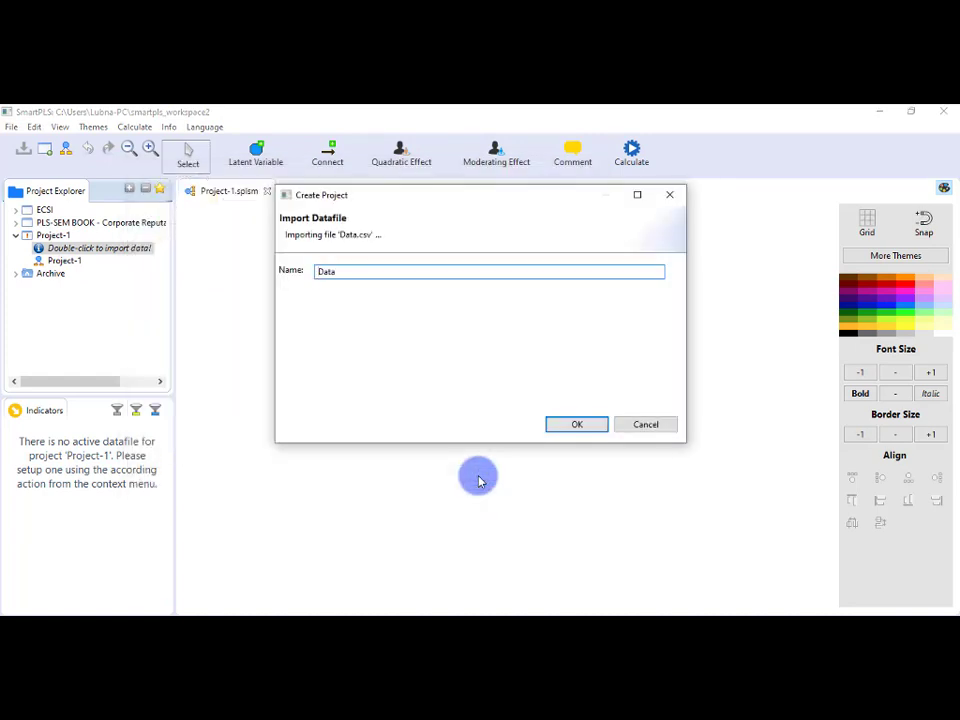
click(577, 425)
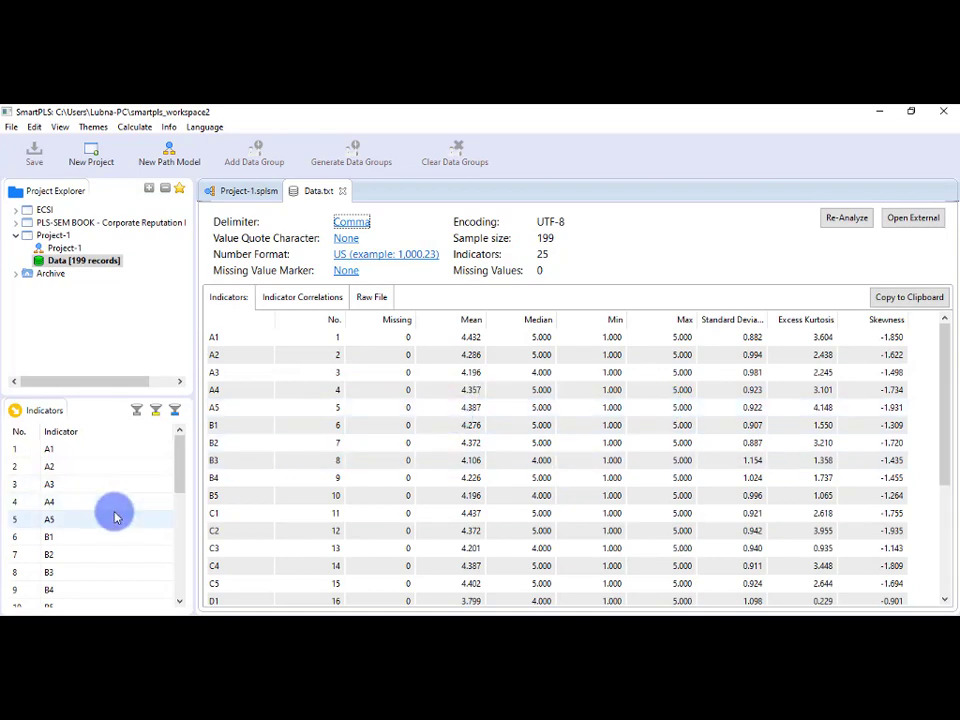
- Scroll through the descriptive statistics of the 25 imported indicators in the Data view
scroll(113, 517, down, 5)
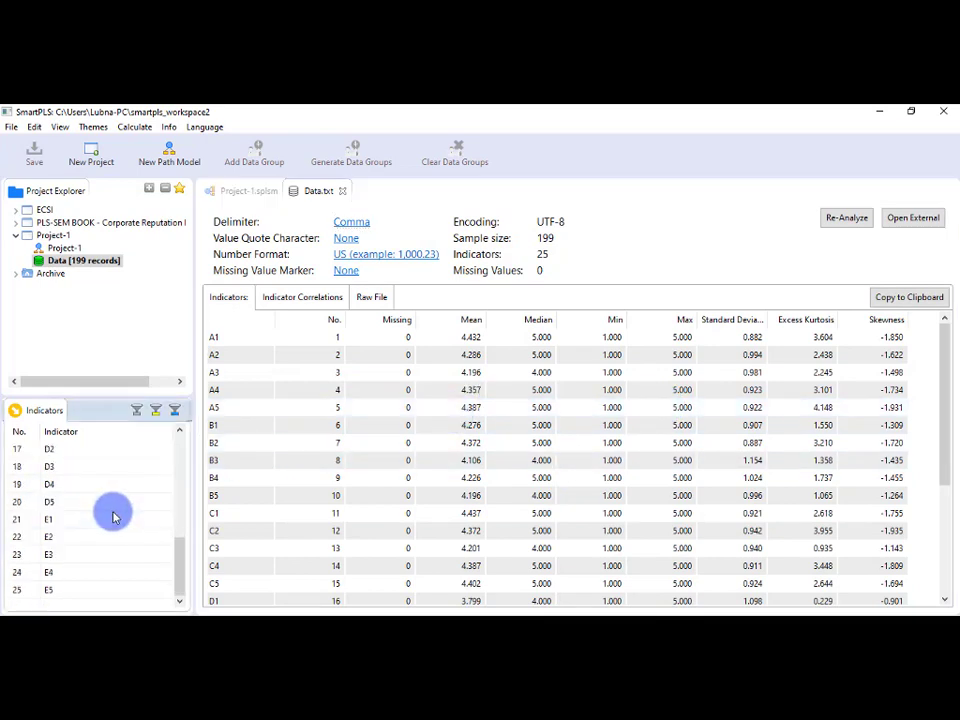
scroll(113, 517, up, 5)
scroll(113, 517, down, 5)
scroll(113, 517, up, 5)
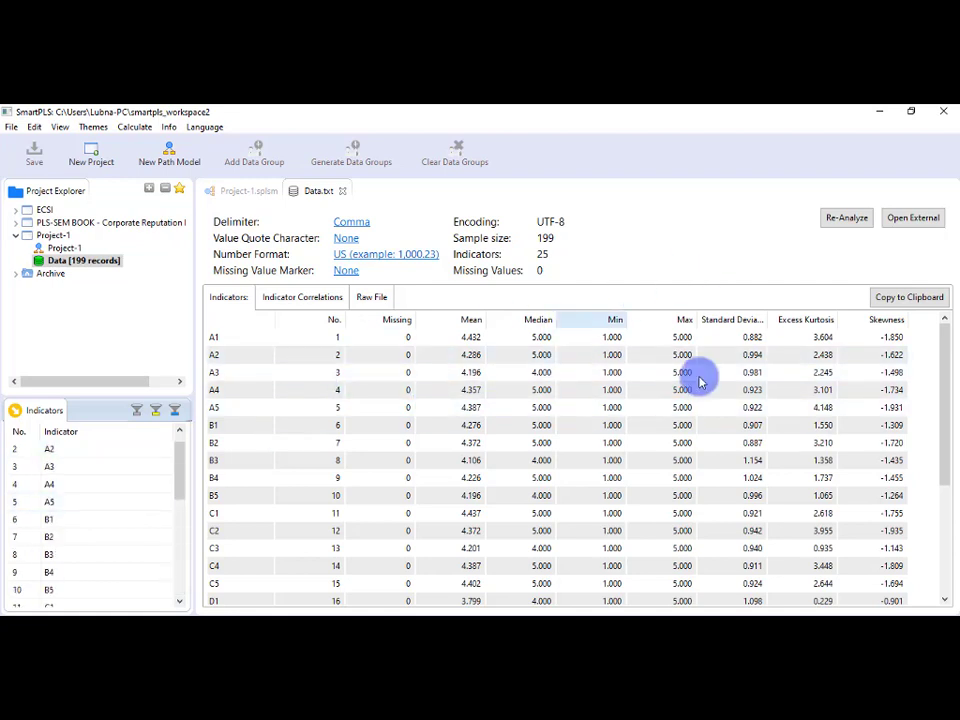
click(668, 407)
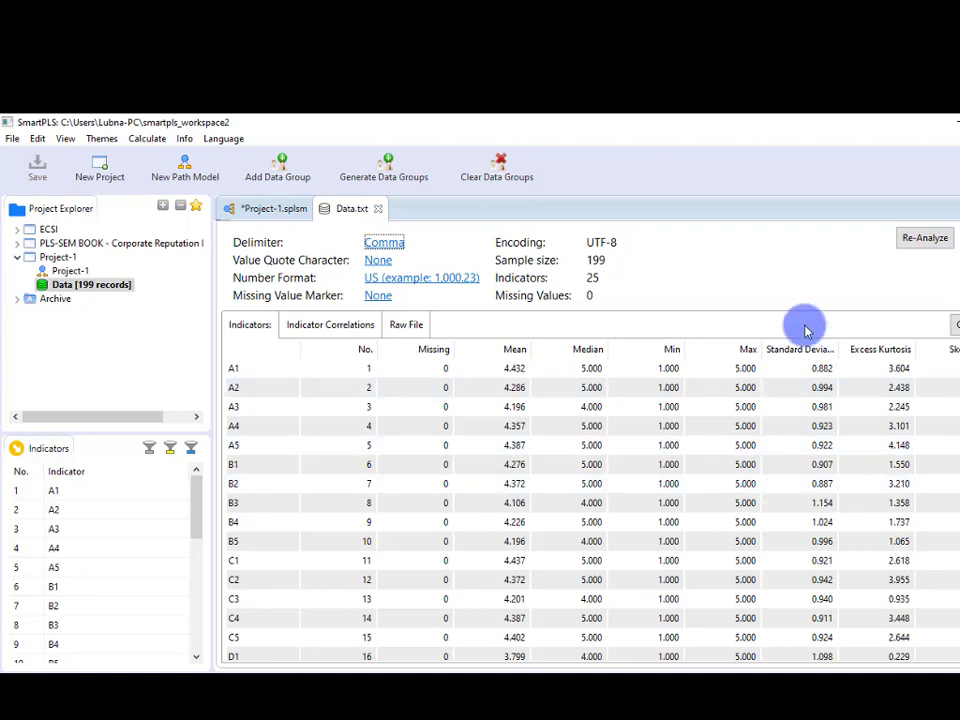
click(279, 216)
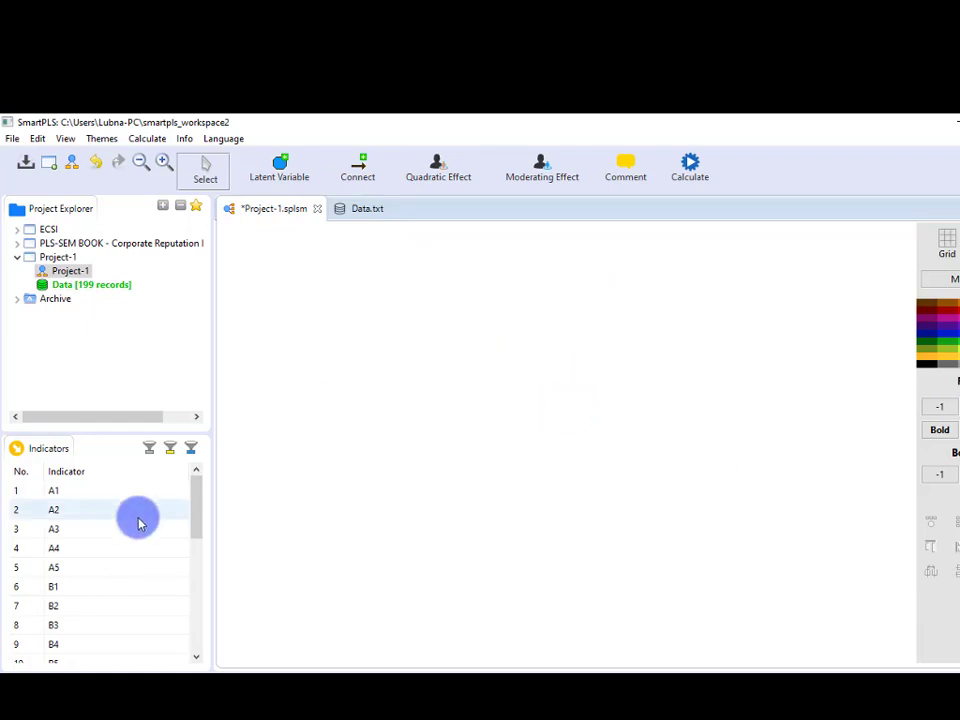
scroll(60, 593, down, 5)
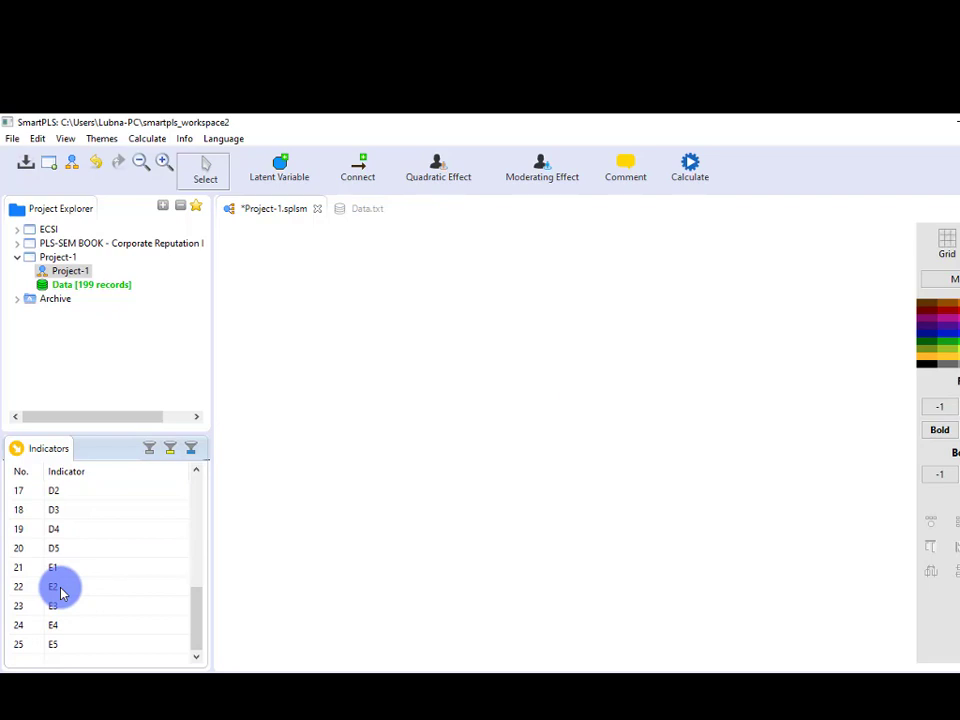
scroll(60, 593, up, 5)
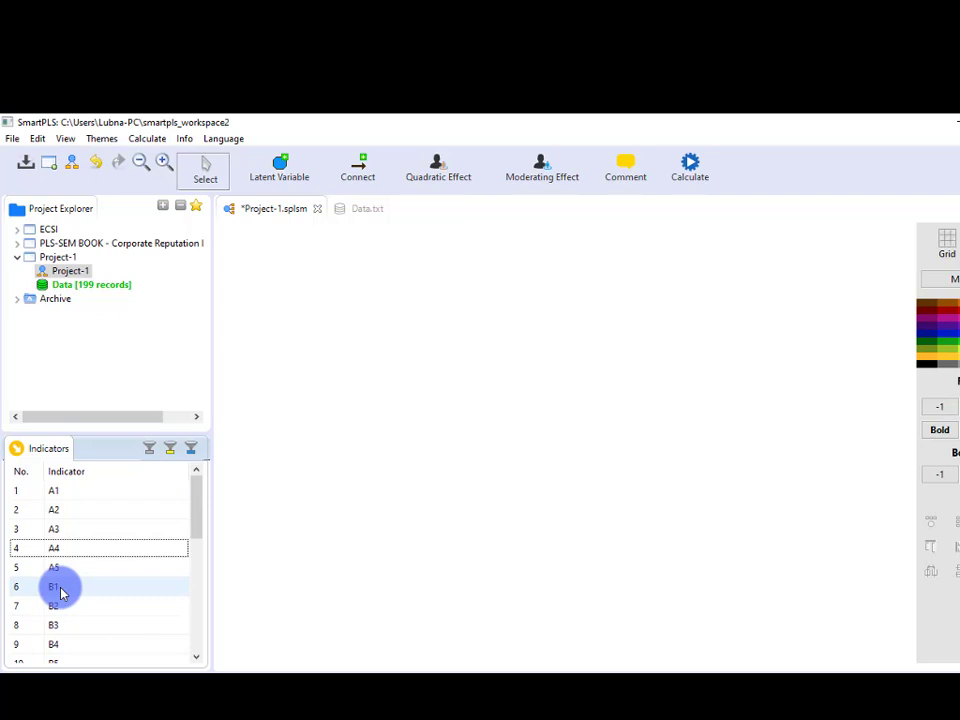
scroll(60, 593, down, 5)
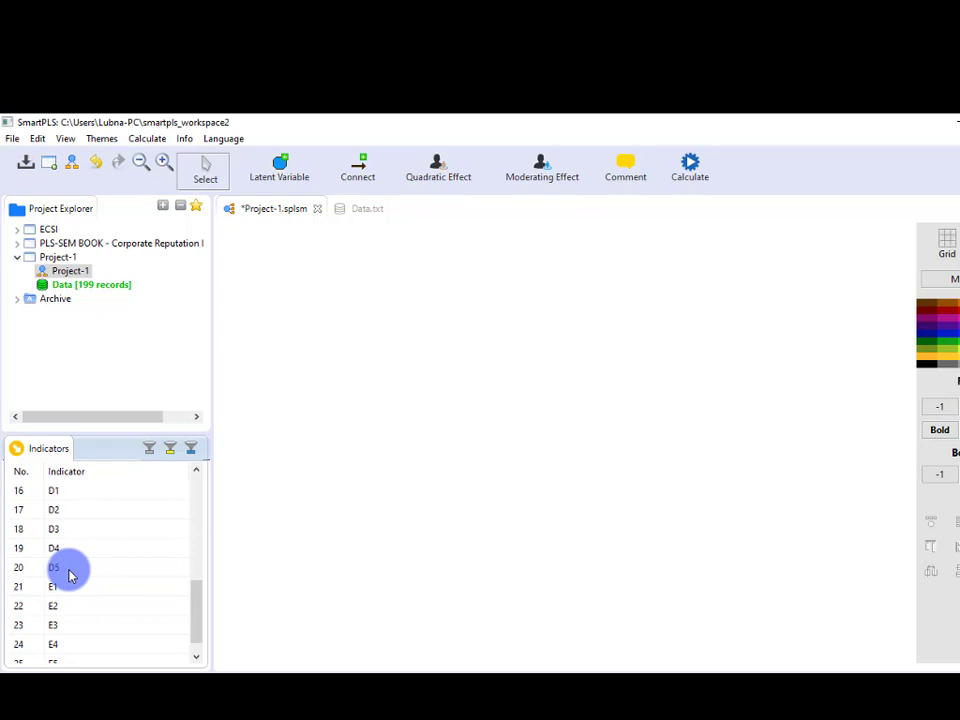
scroll(68, 576, up, 5)
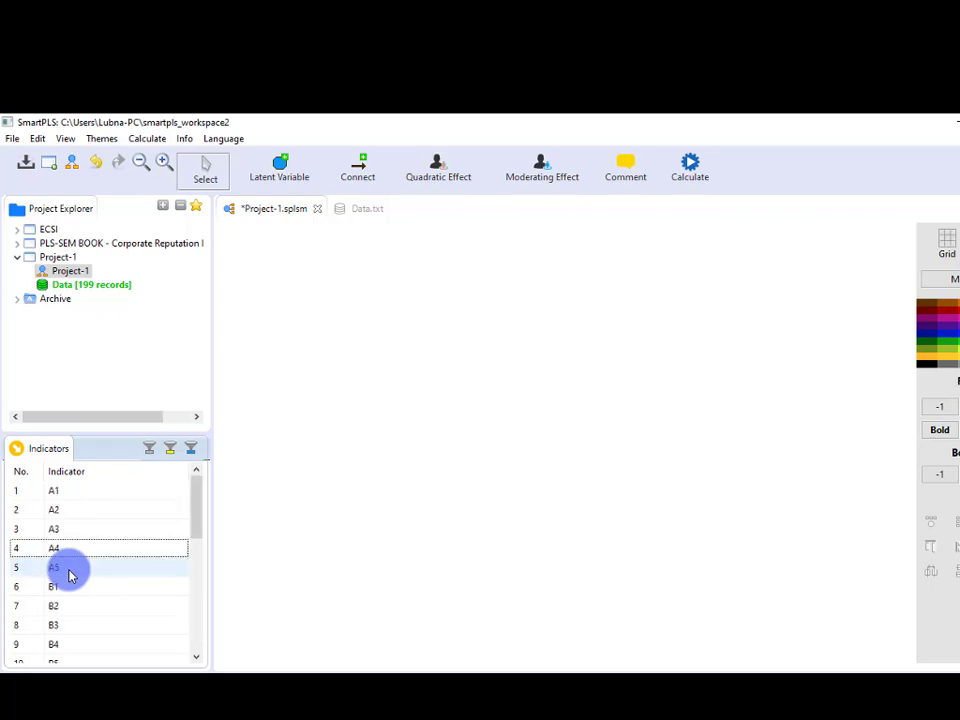
scroll(71, 583, down, 5)
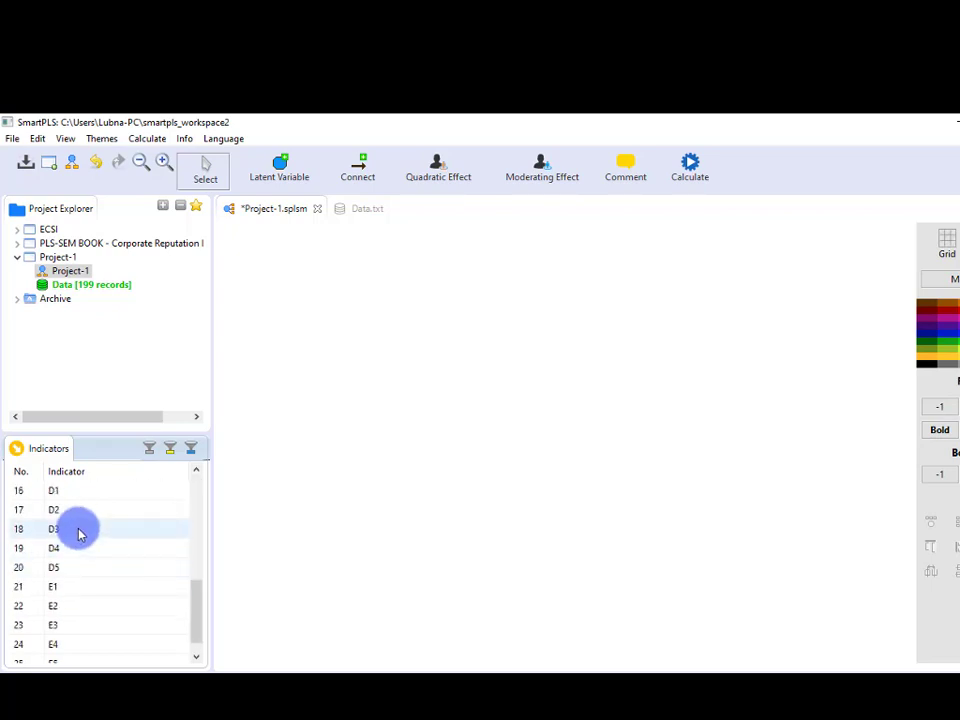
click(53, 626)
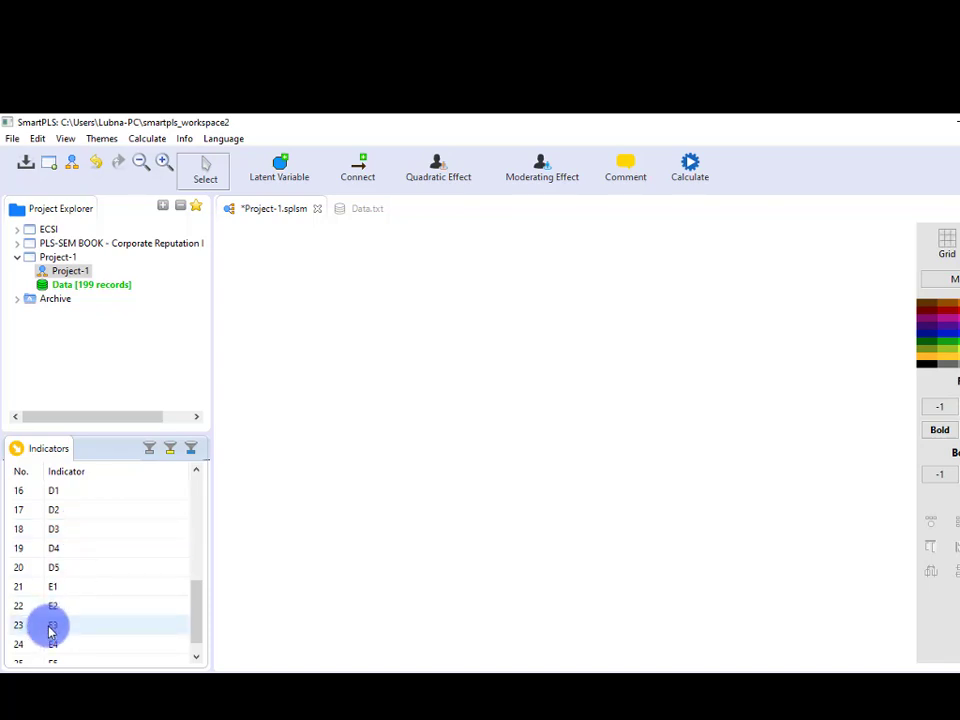
click(76, 545)
scroll(76, 545, up, 5)
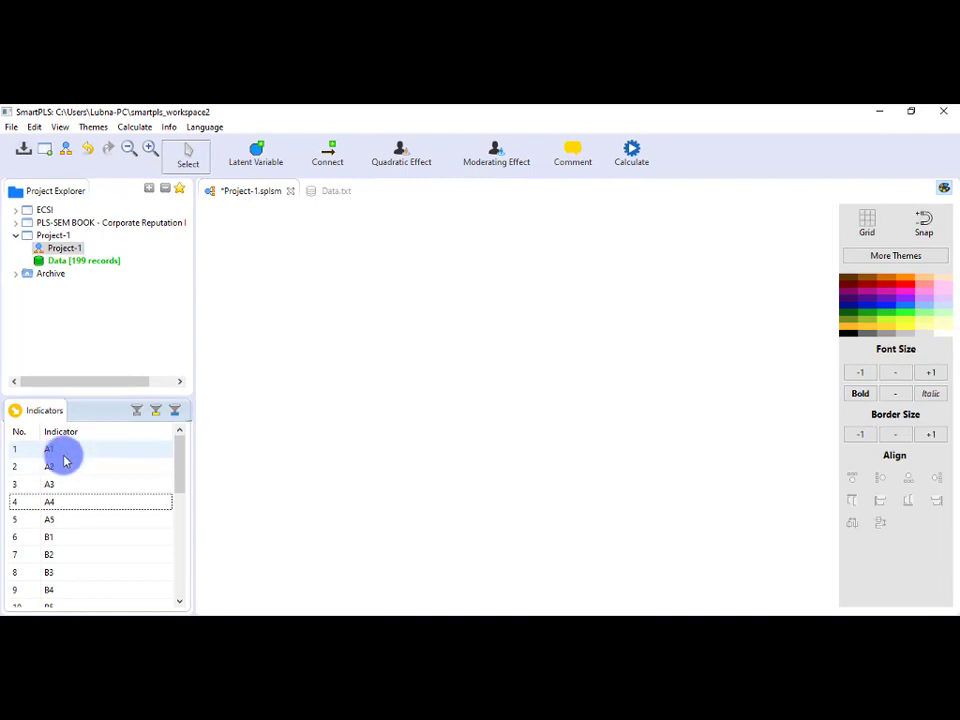
click(65, 455)
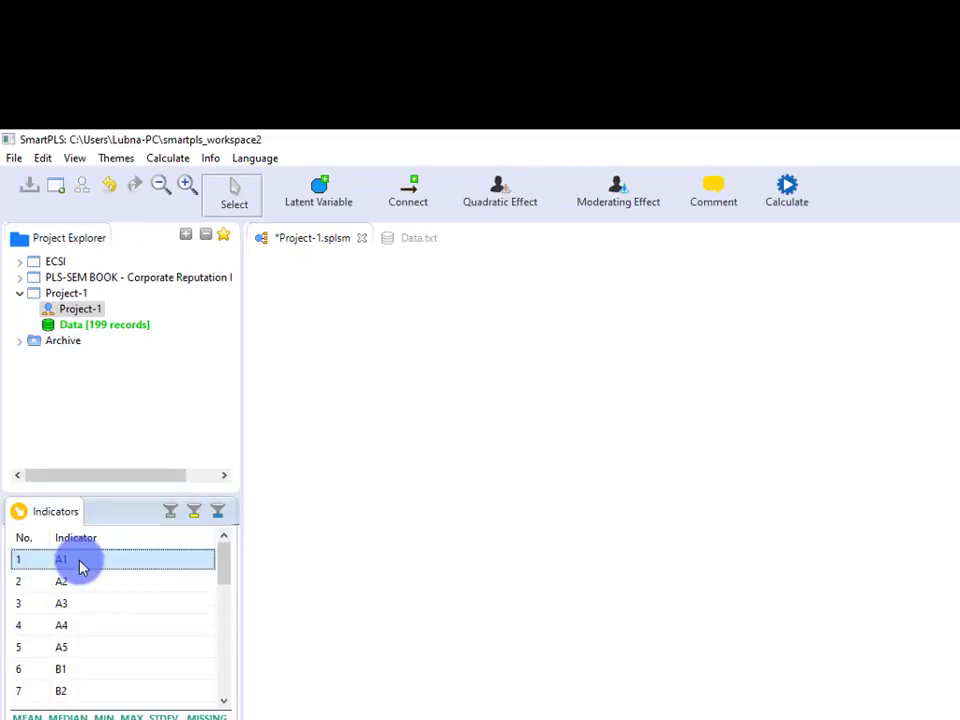
- Drag indicators A1–A5 onto the canvas as Latent Variable 1 and move it up-right
shift+click(77, 651)
drag(71, 606, 399, 387)
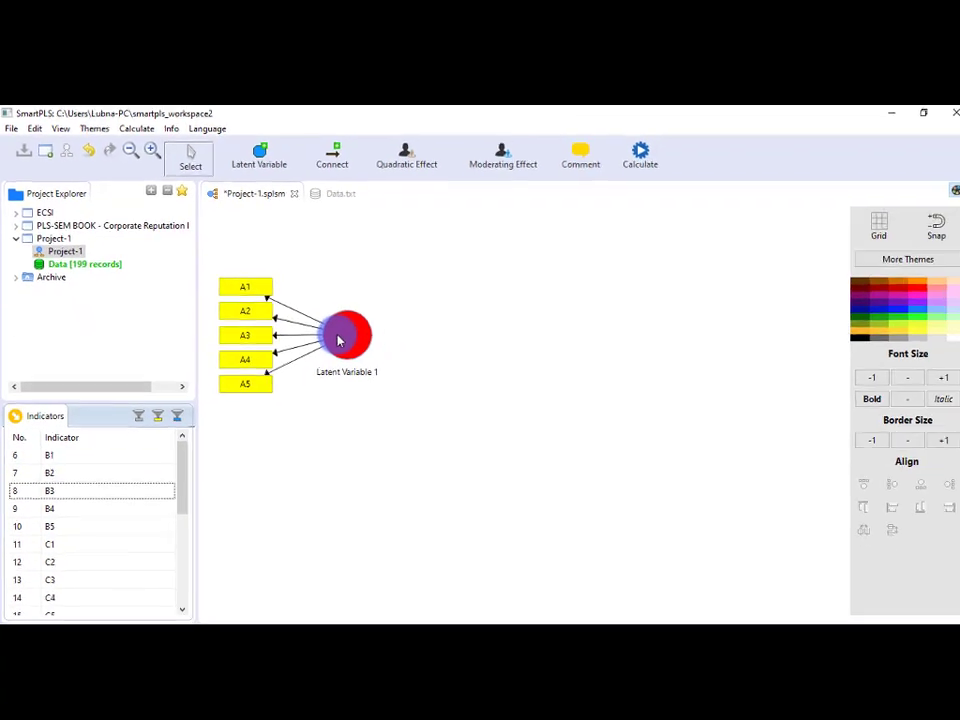
drag(336, 339, 360, 297)
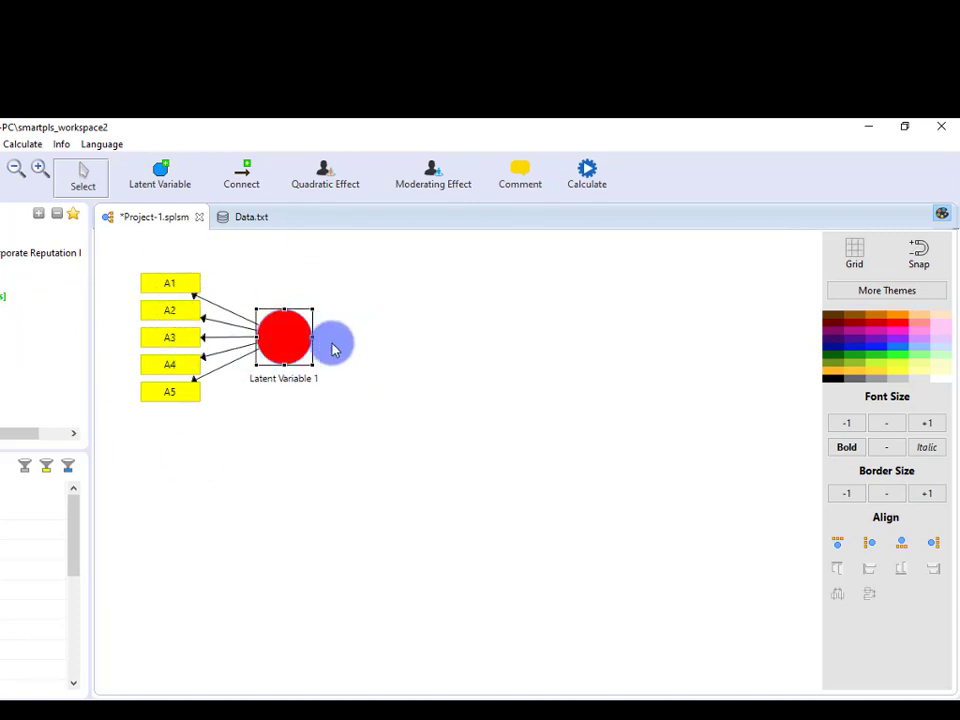
mouse_move(321, 328)
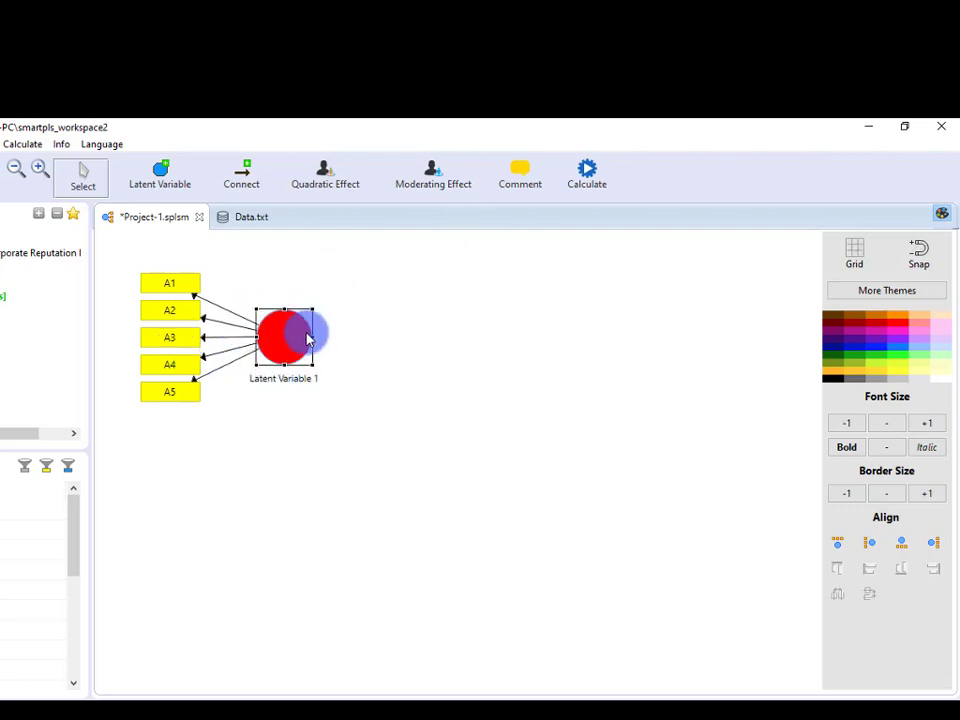
- Rename Latent Variable 1 to A
mouse_move(290, 345)
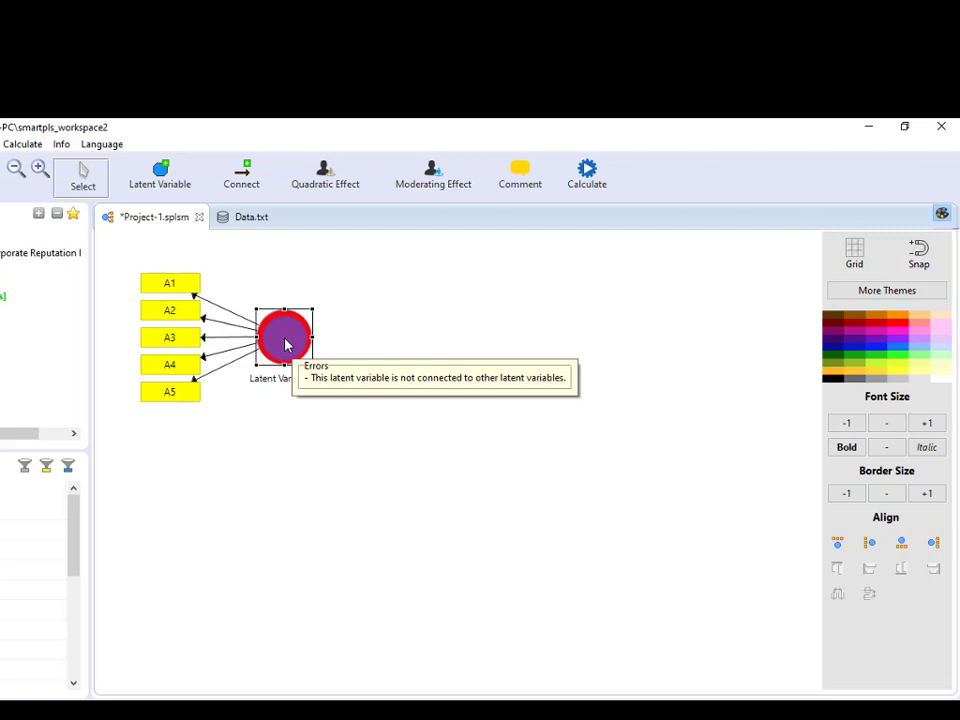
right_click(283, 344)
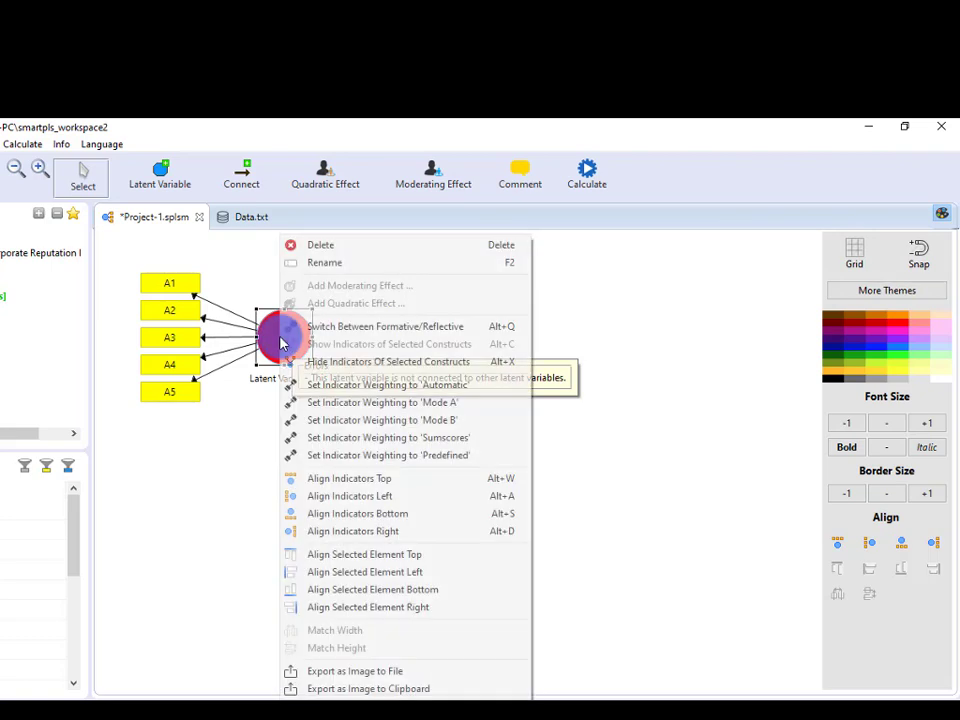
click(355, 265)
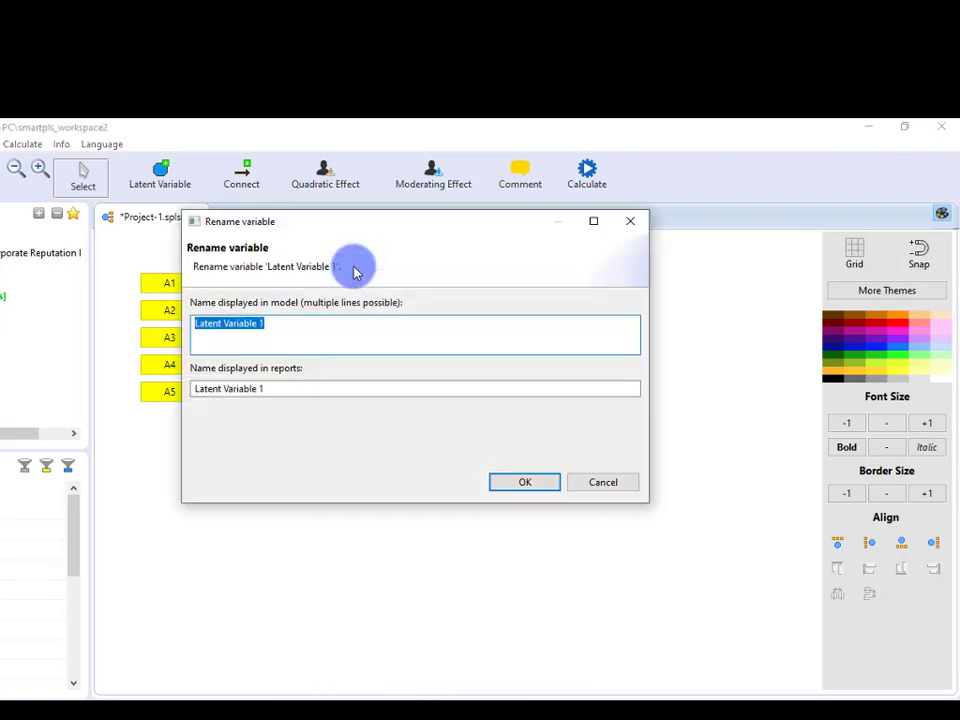
key(BackSpace)
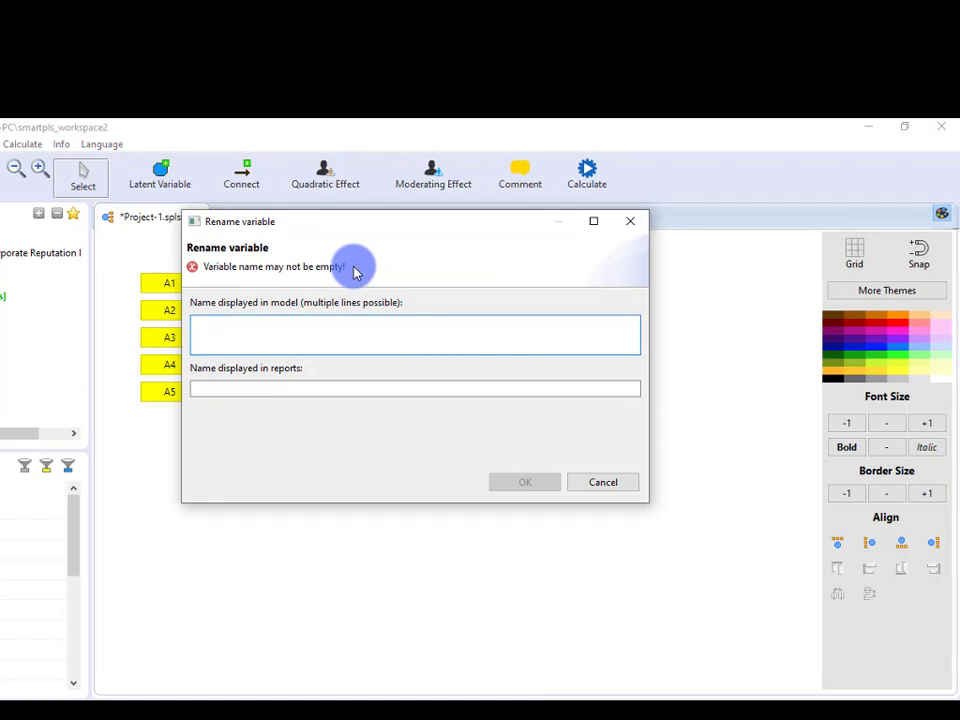
text(A)
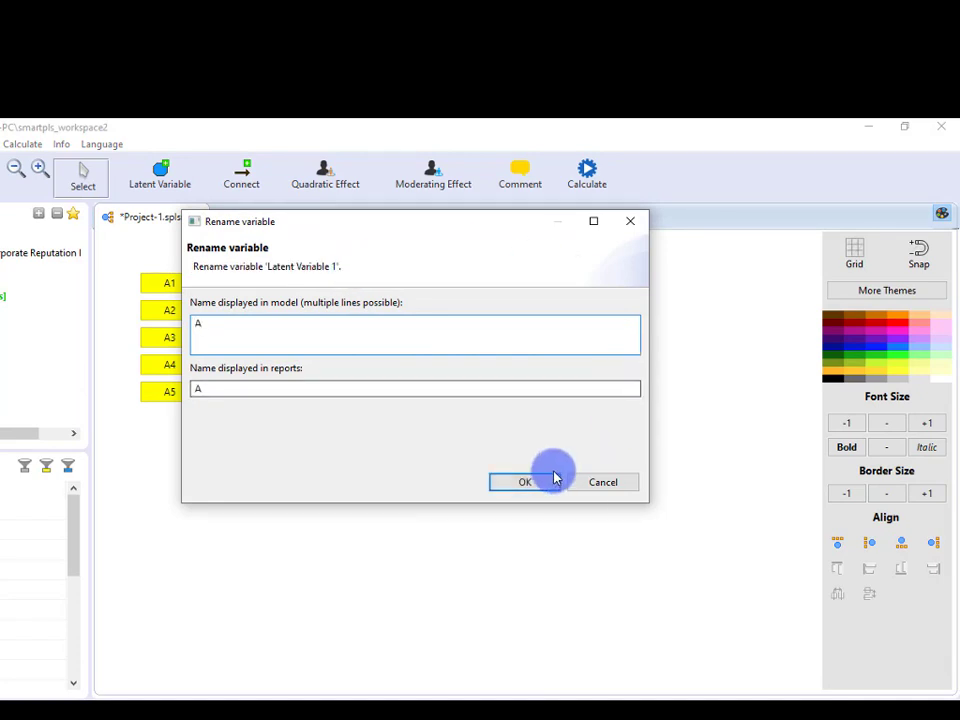
click(536, 489)
click(536, 489)
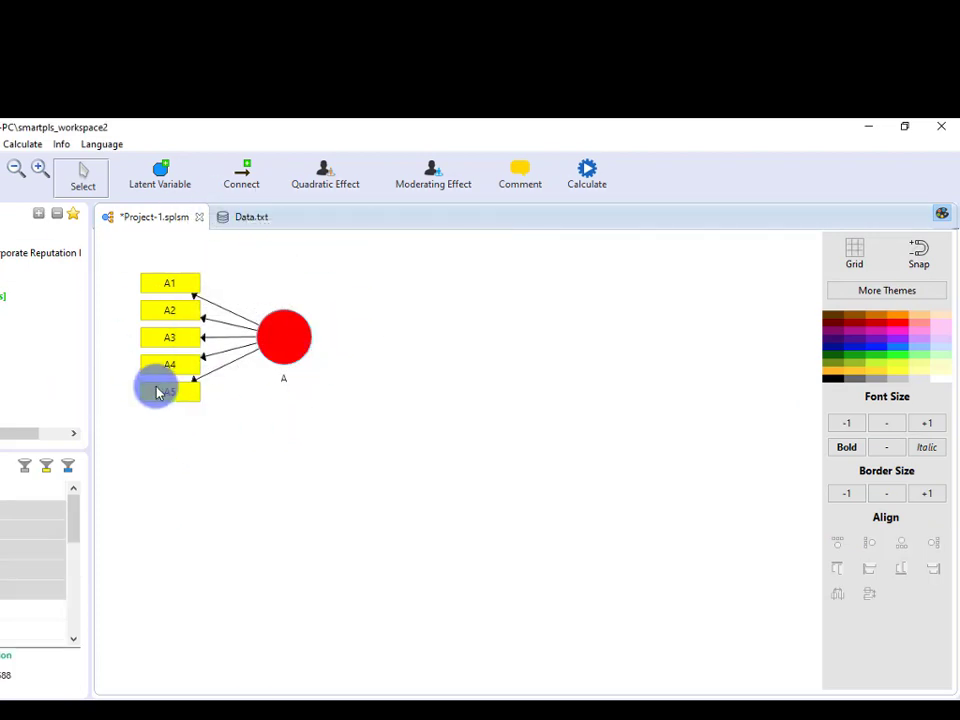
- Hide and then show construct A's indicators, nudging the construct back into place
click(280, 344)
right_click(281, 350)
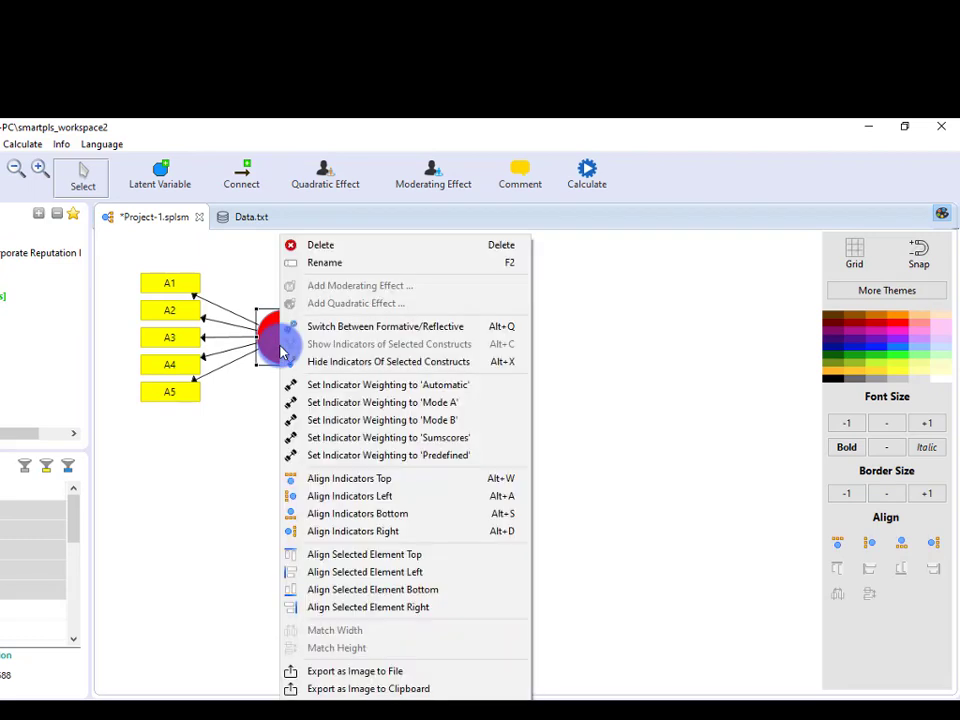
click(361, 366)
drag(279, 349, 249, 362)
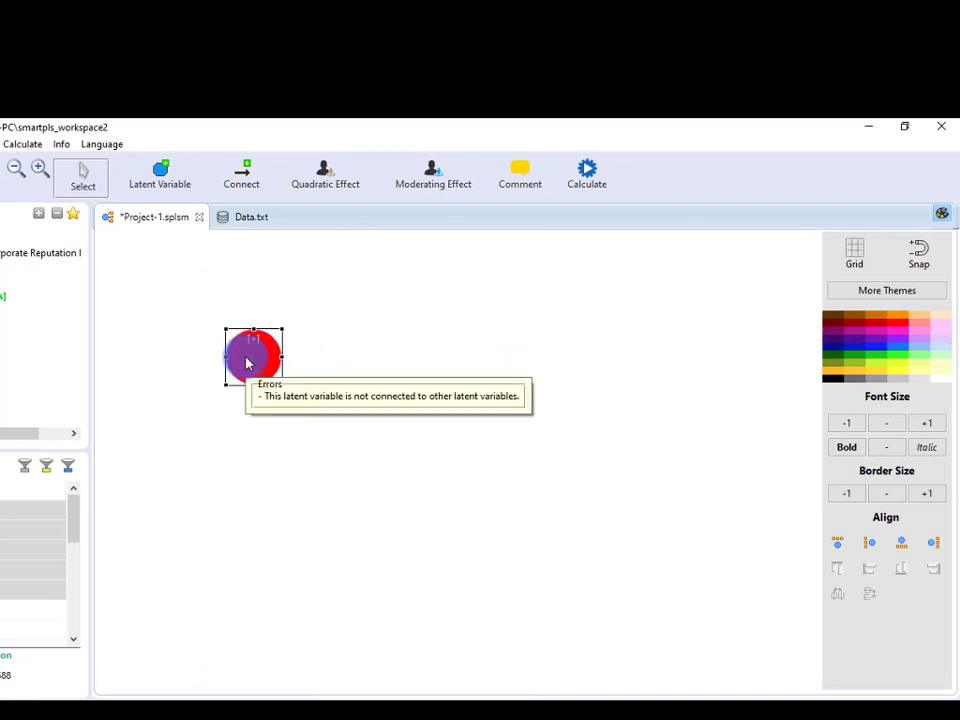
right_click(247, 362)
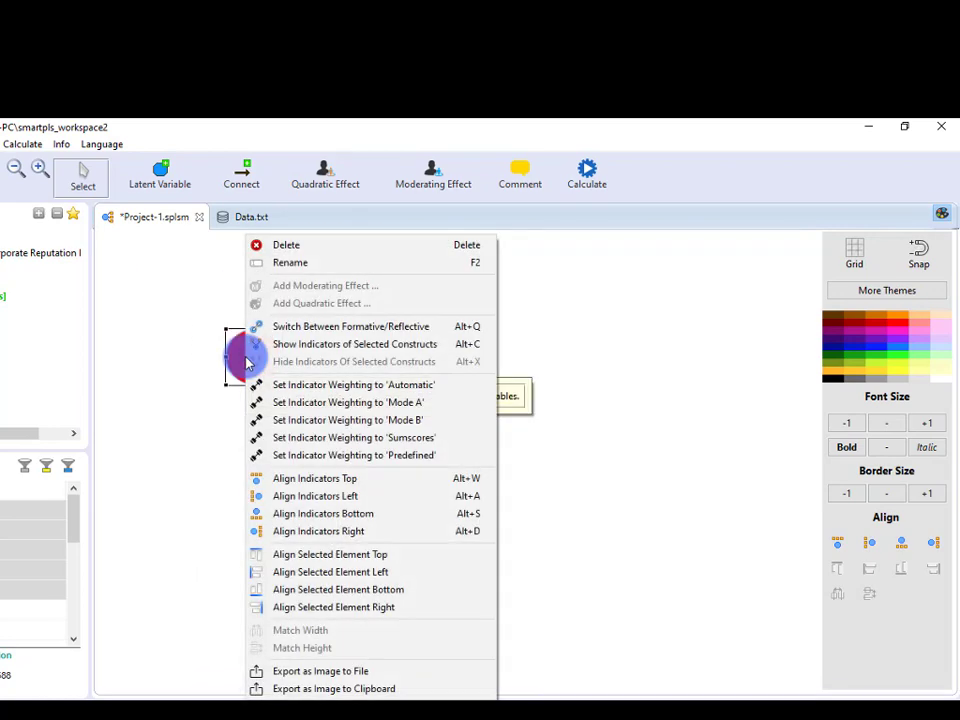
click(296, 349)
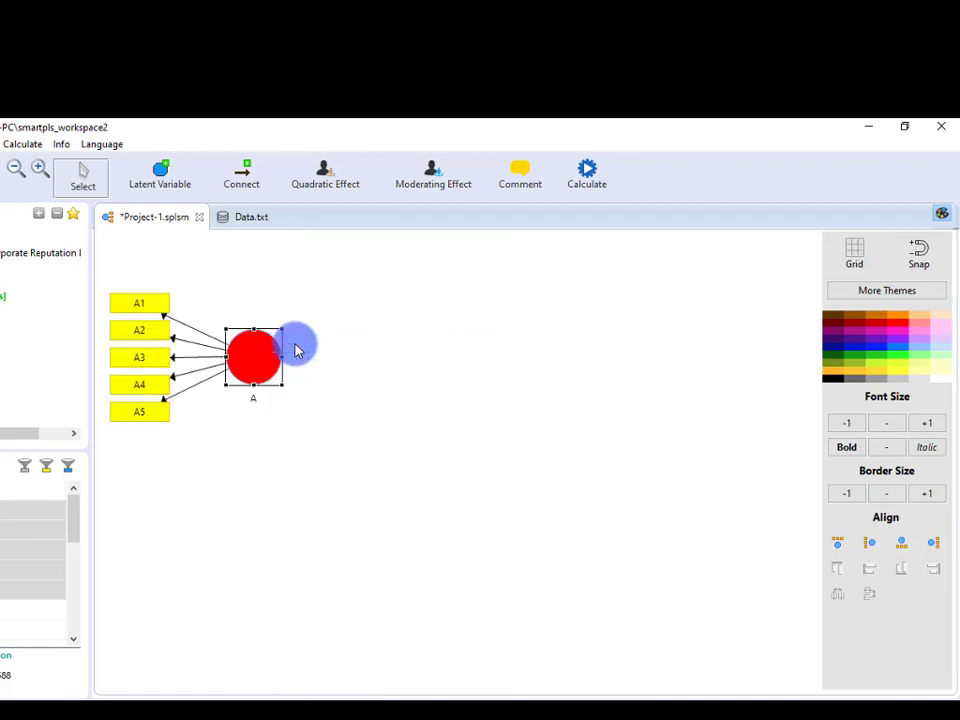
drag(253, 354, 279, 336)
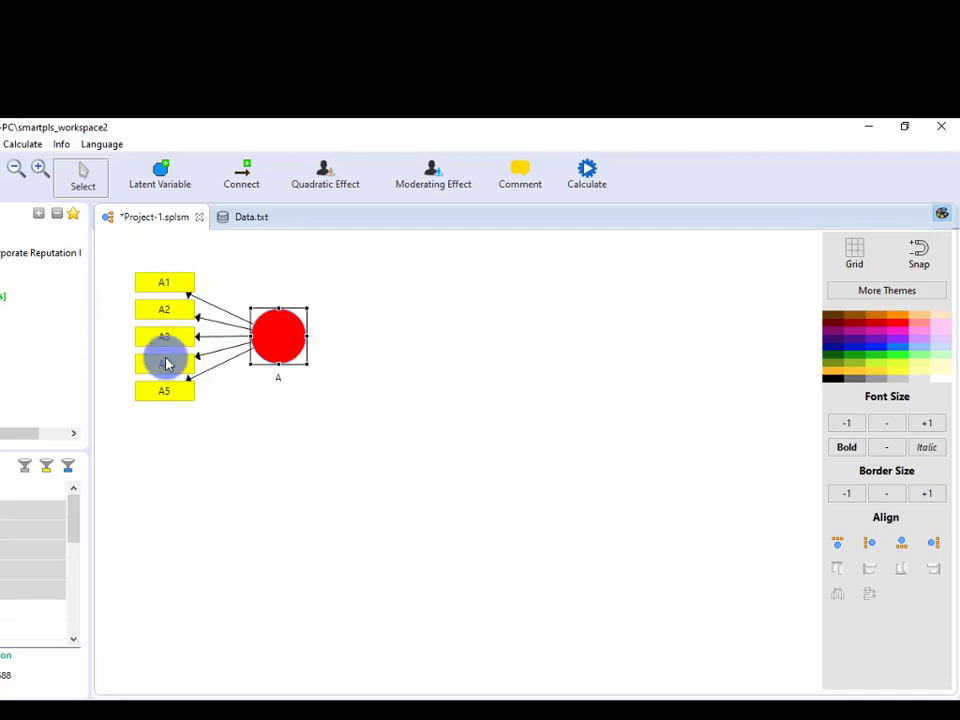
- Try aligning A's indicators top and right, finally aligning them to the left
right_click(267, 338)
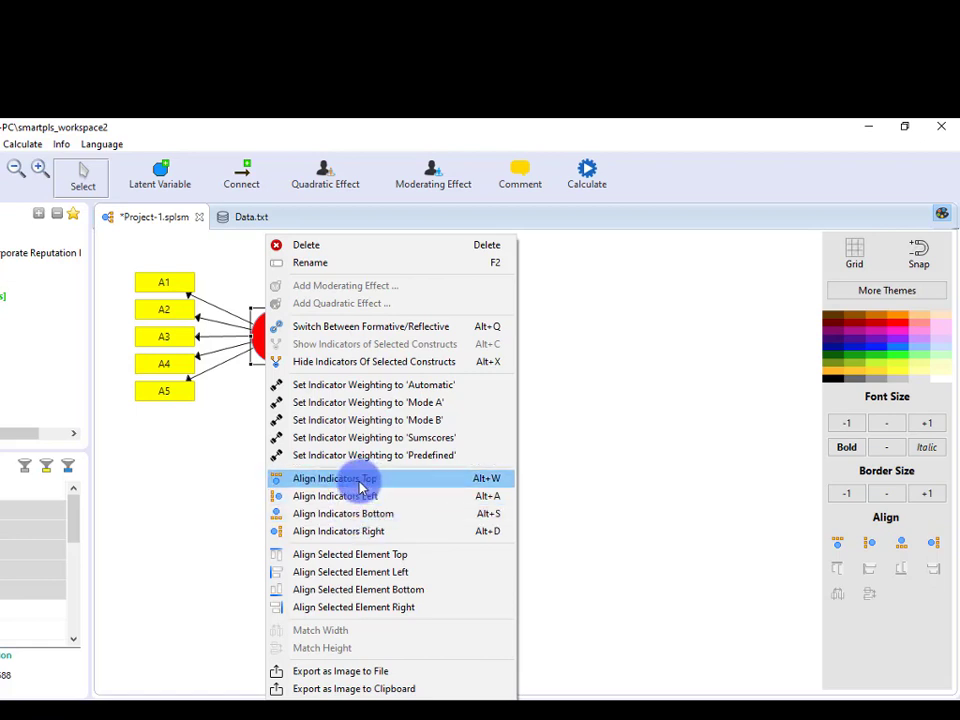
click(355, 484)
right_click(263, 336)
click(363, 497)
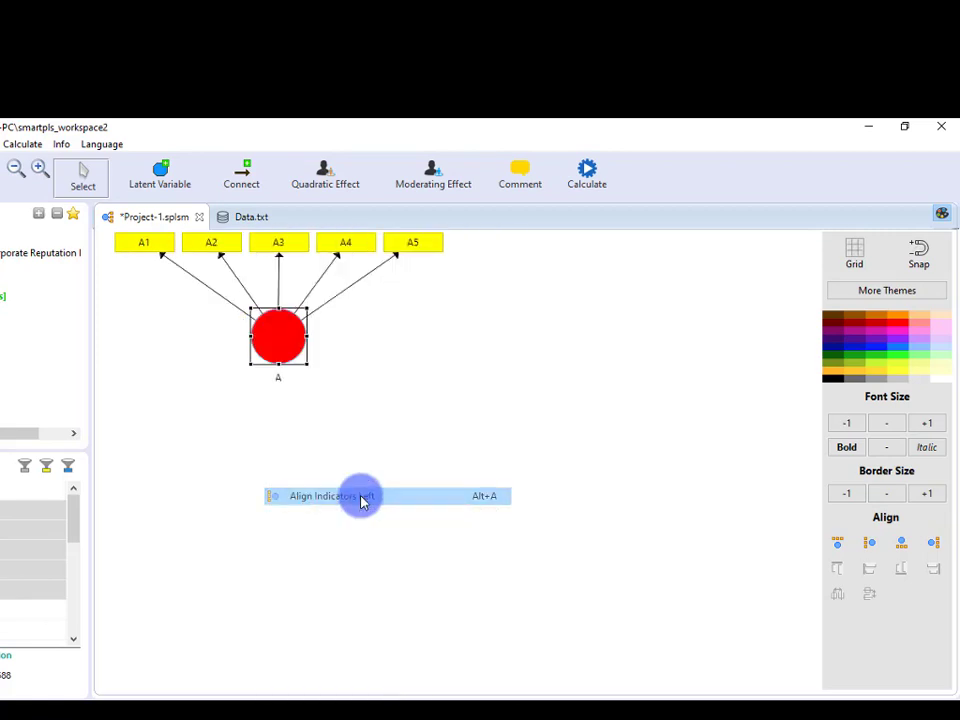
right_click(276, 336)
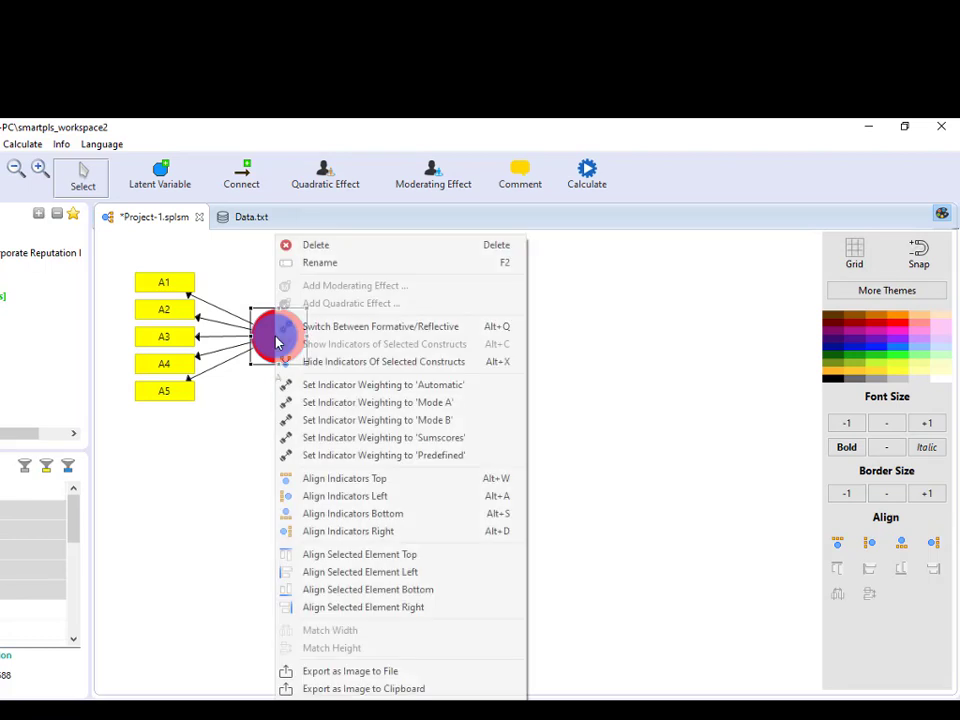
click(370, 531)
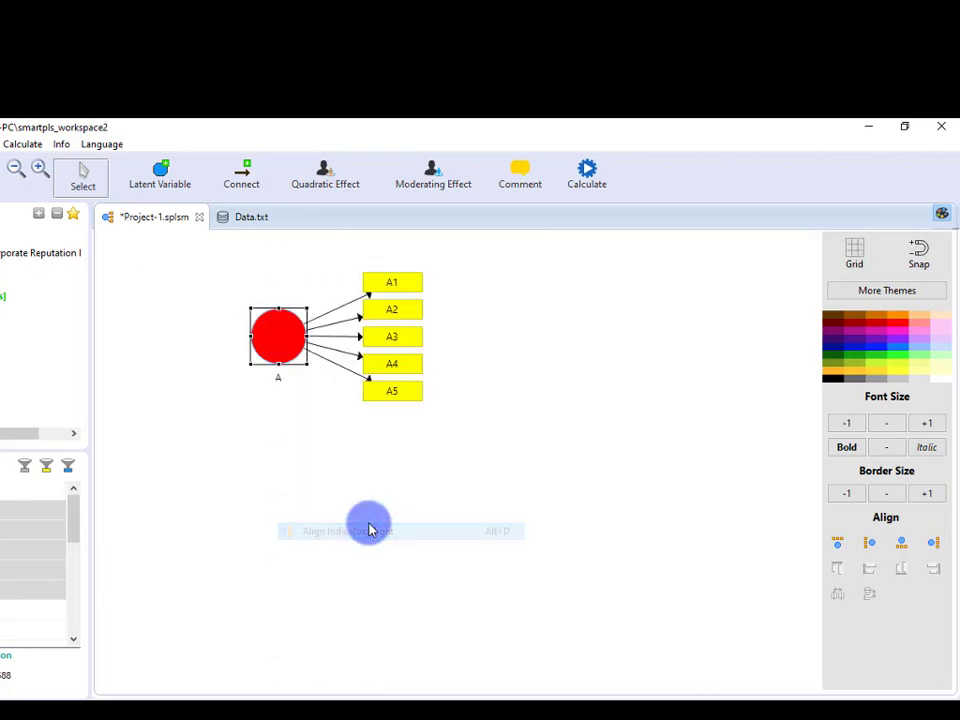
right_click(292, 354)
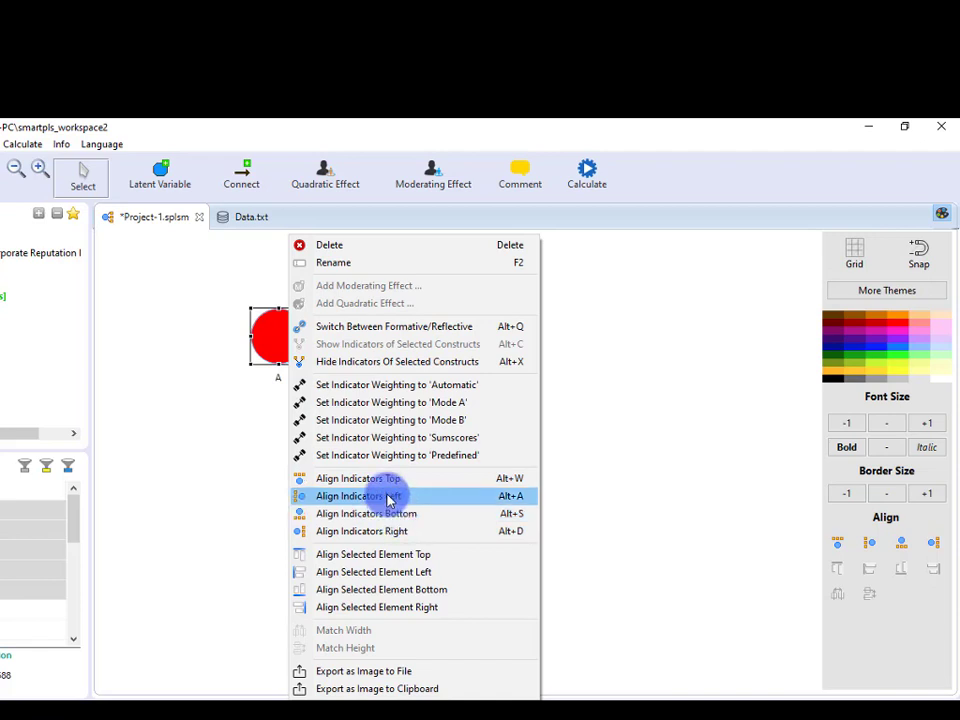
click(390, 498)
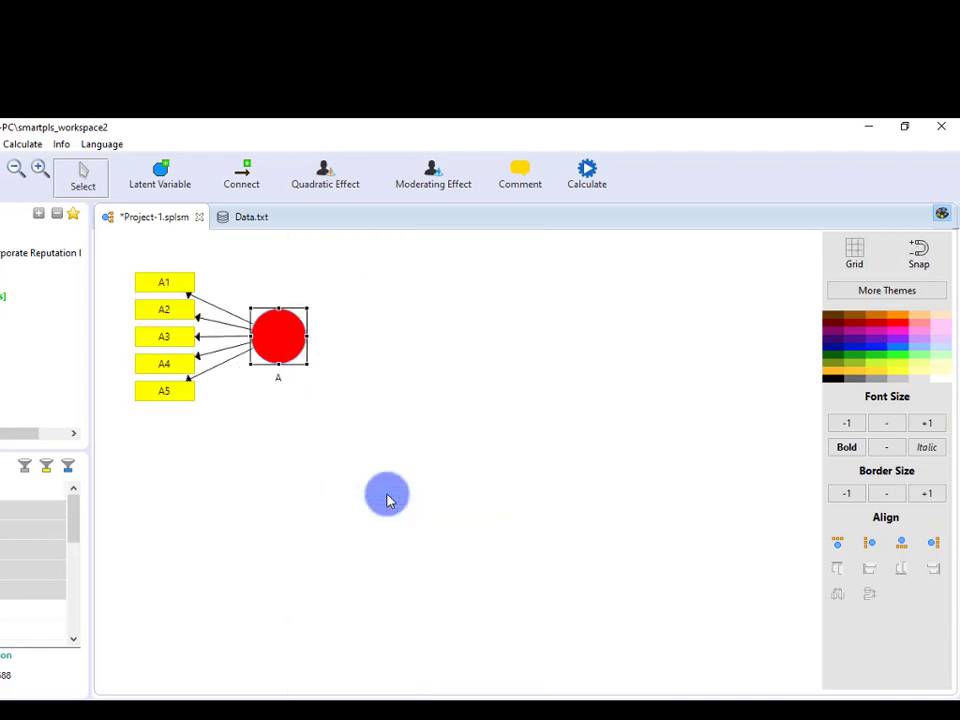
mouse_move(281, 343)
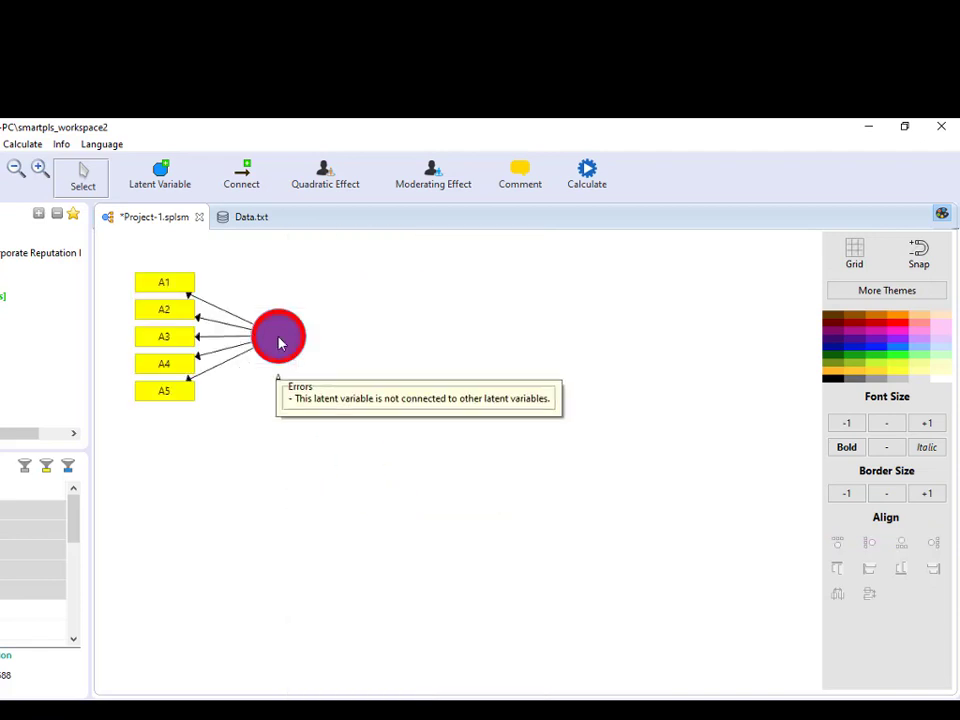
right_click(281, 343)
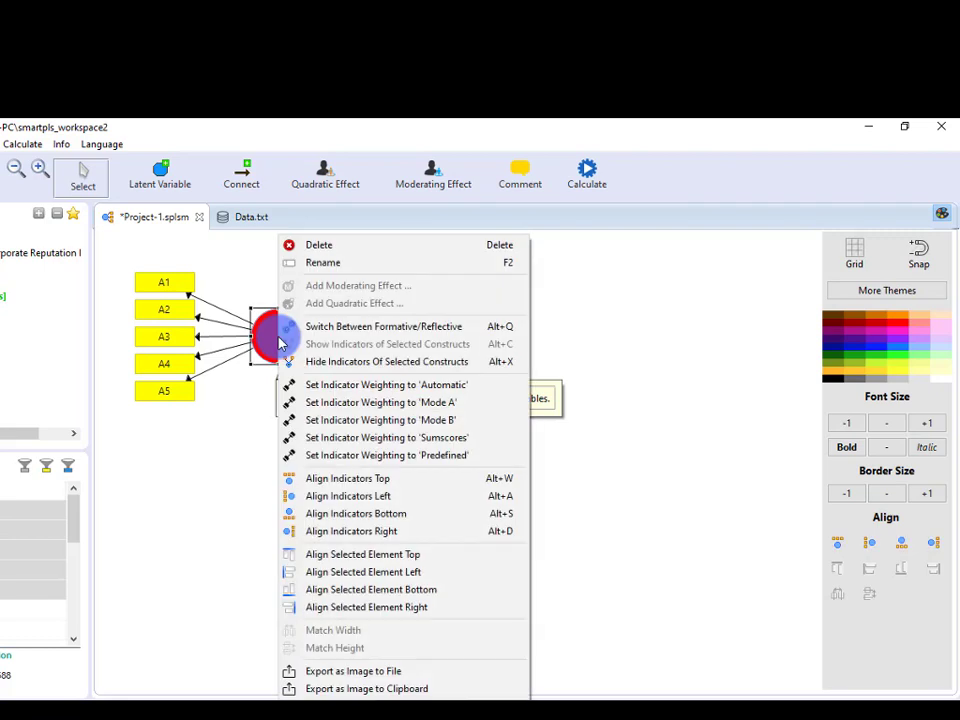
- Delete the practice construct A
click(338, 245)
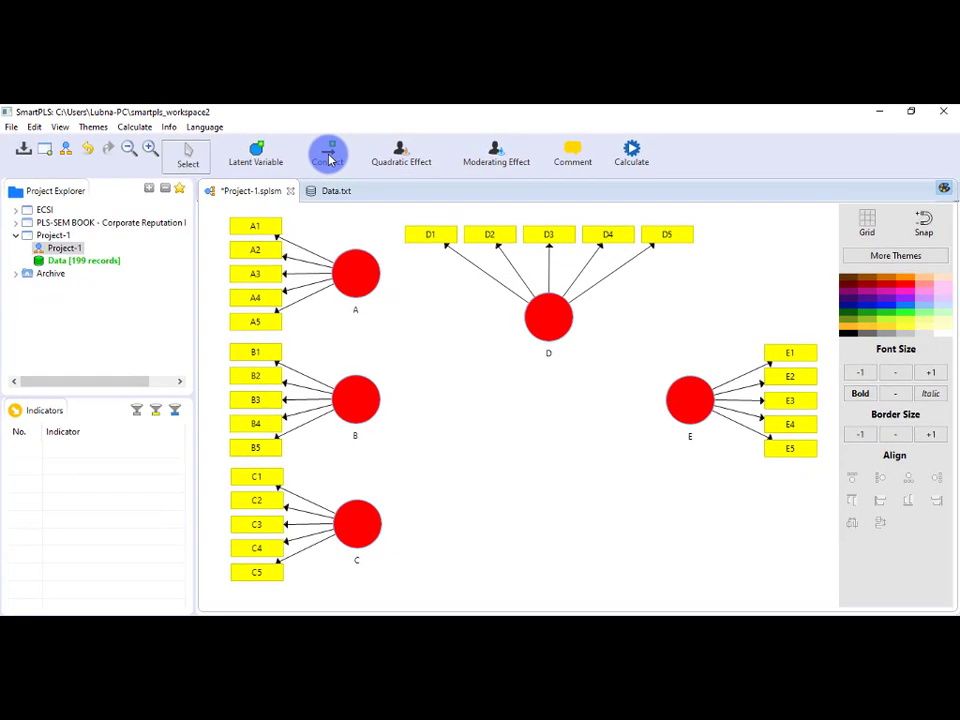
- Draw paths A→D, B→D, C→D and D→E, then return to selection mode
click(330, 158)
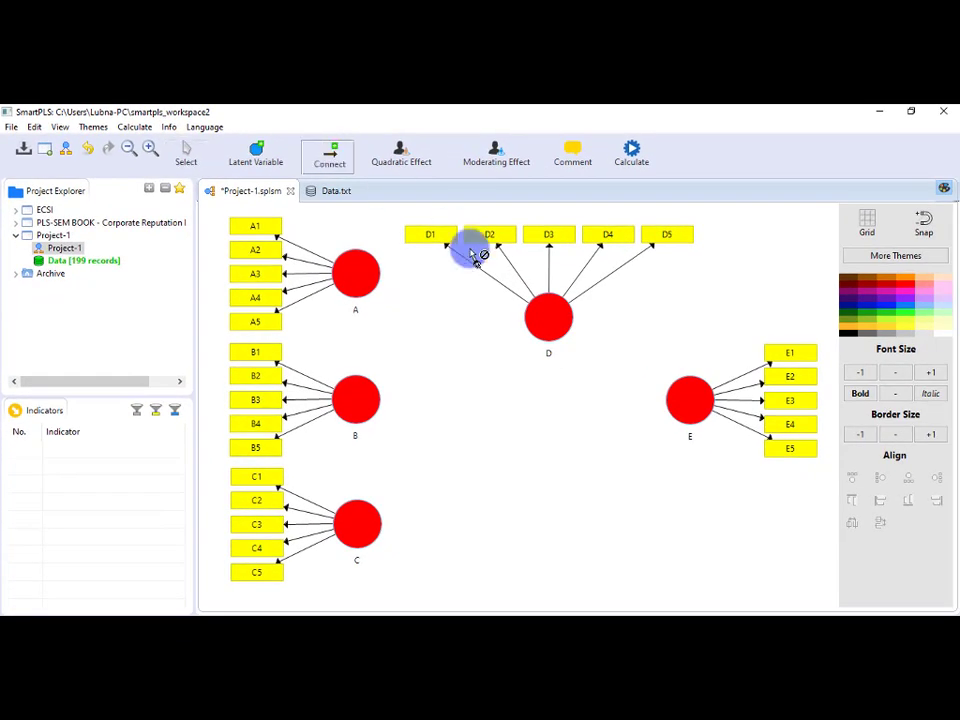
mouse_move(378, 283)
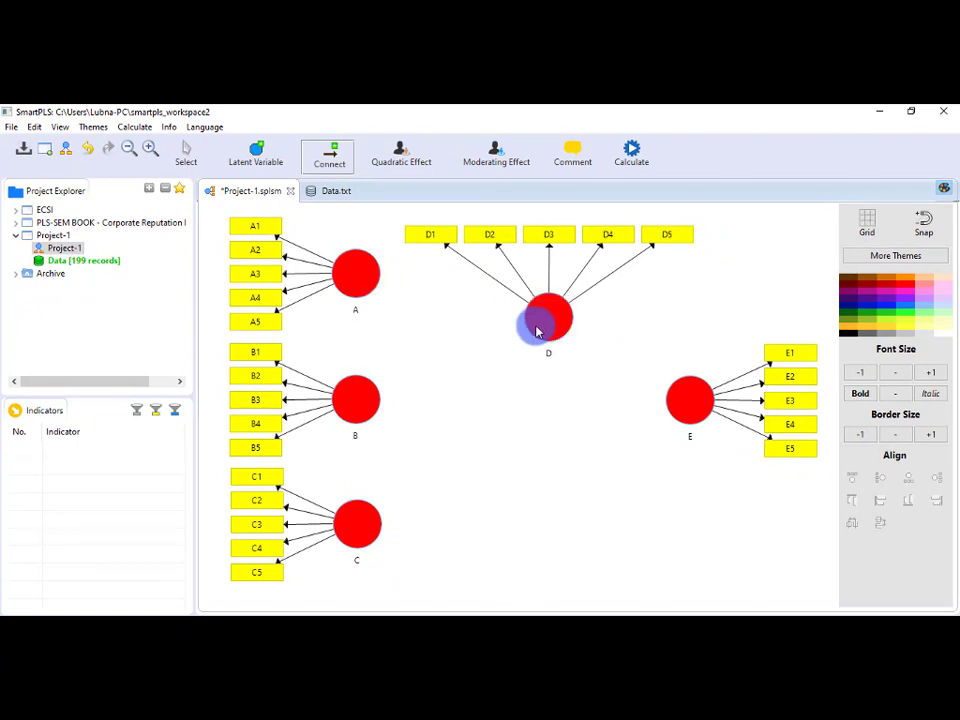
click(360, 293)
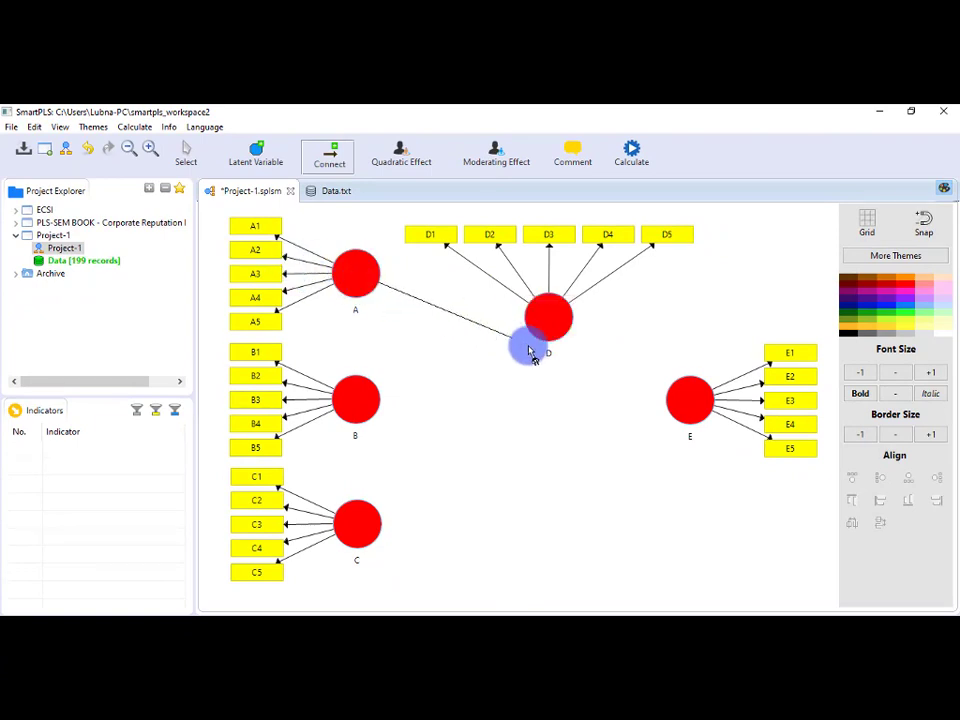
click(553, 328)
click(553, 328)
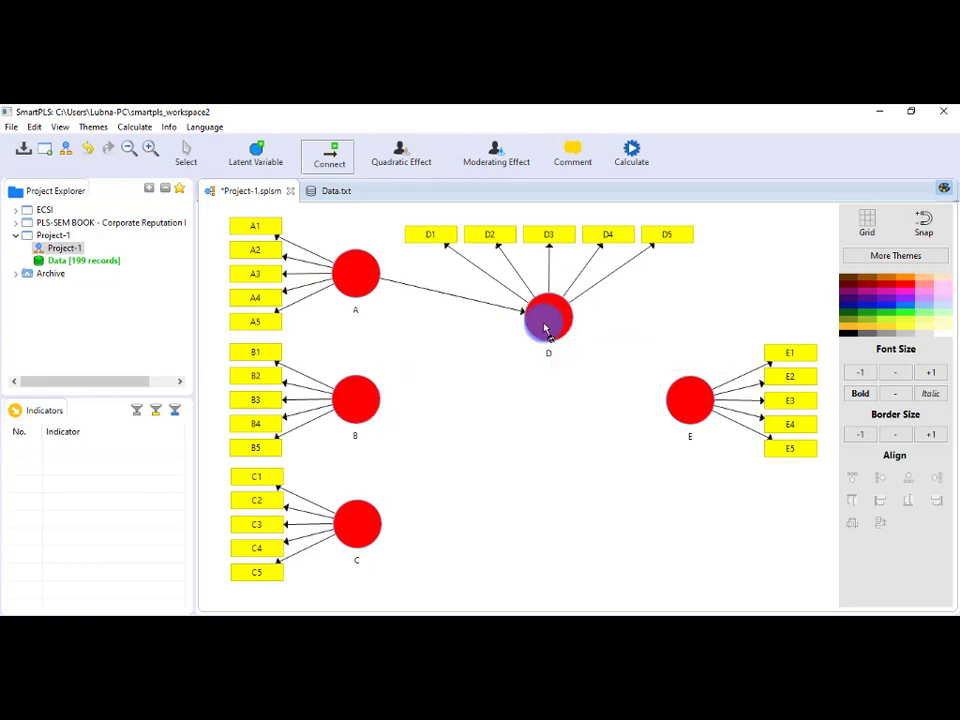
click(354, 401)
click(545, 335)
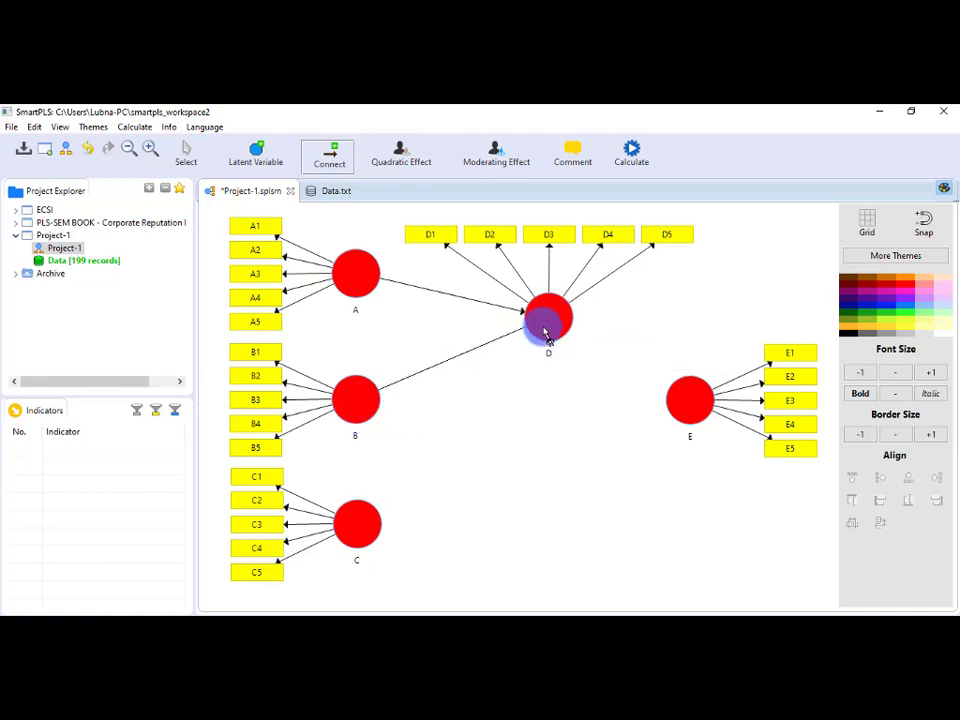
click(364, 521)
click(555, 330)
click(555, 328)
click(680, 425)
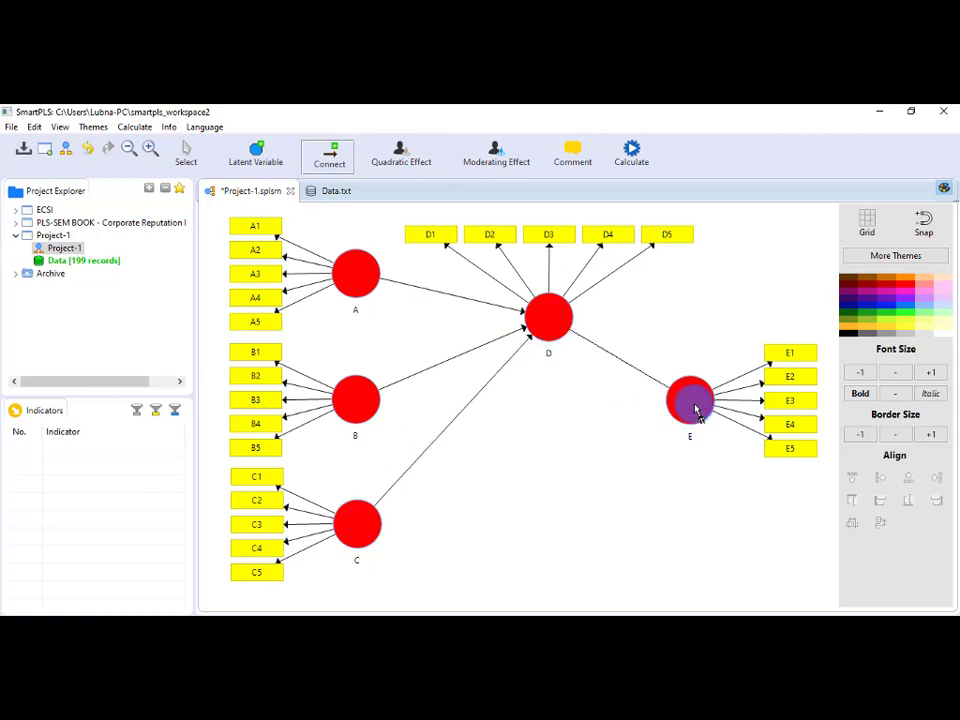
key(Escape)
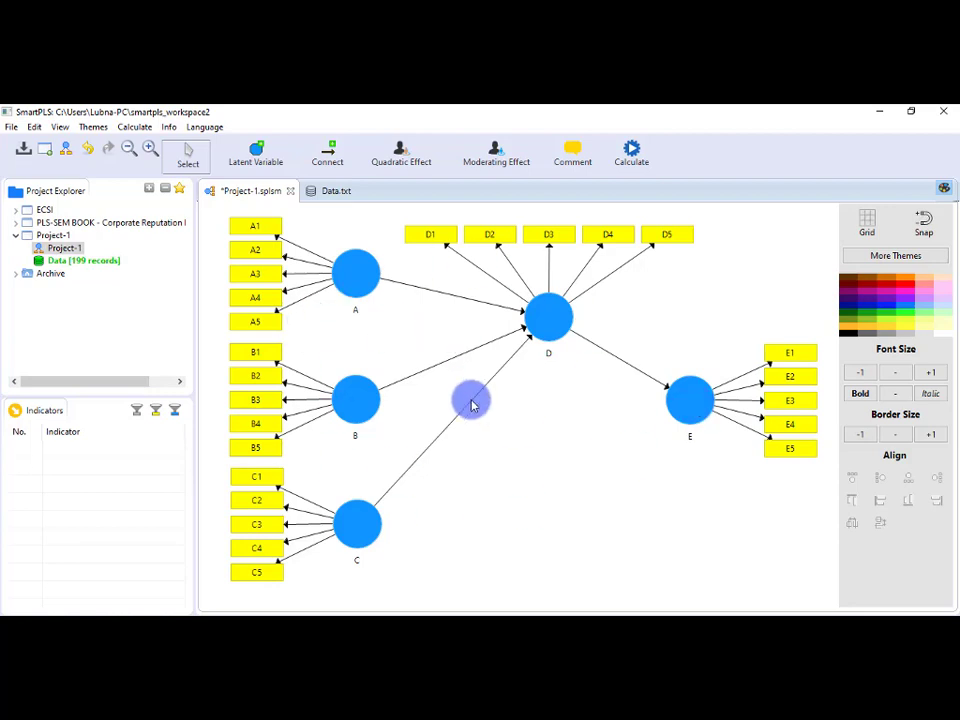